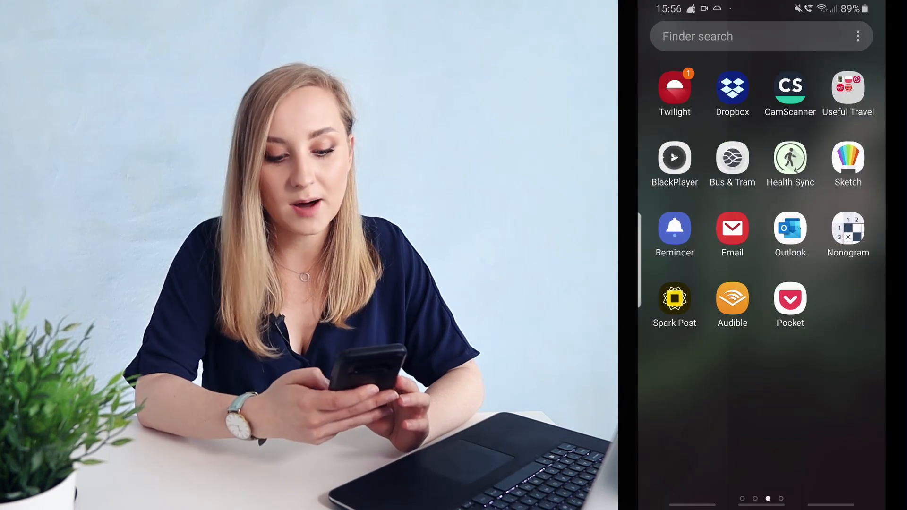
- Open the "Complete your Asana sign up" email and verify the account's email address from it
click(760, 122)
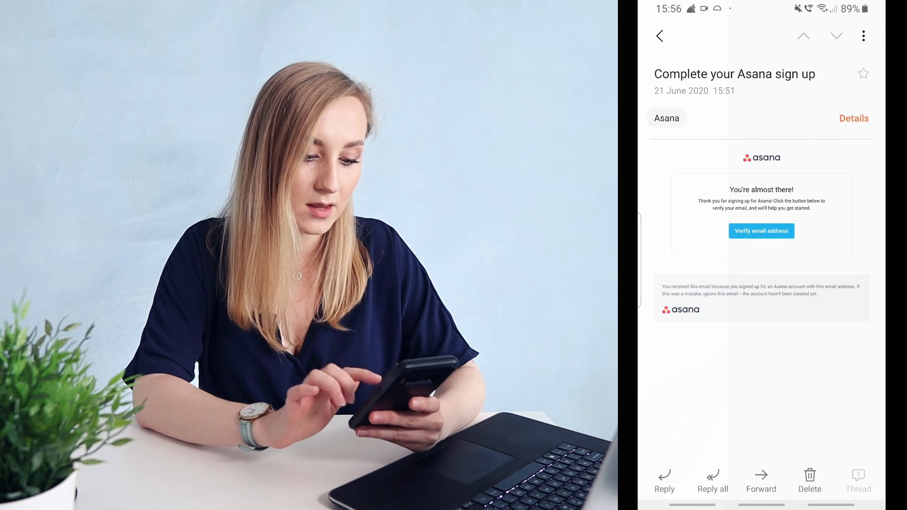
click(760, 231)
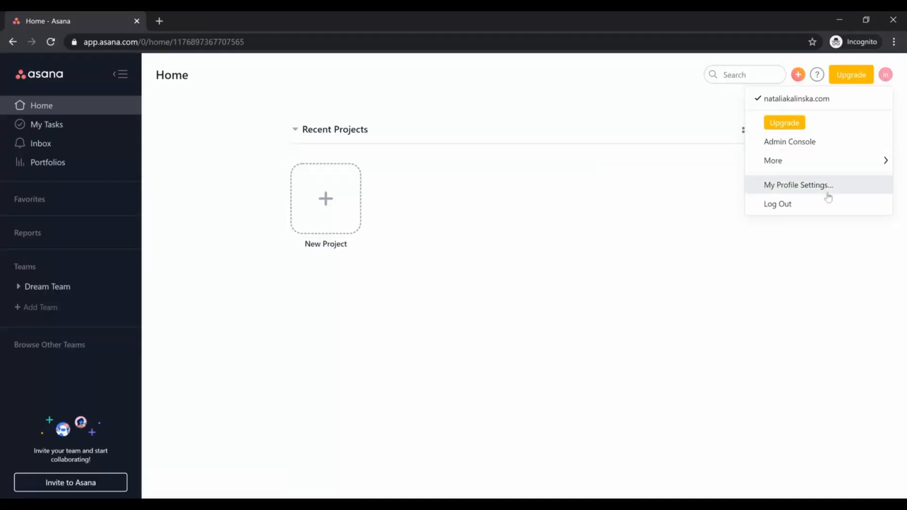
- In the profile settings, turn off email notifications for activity updates and open the email forwarding settings
click(826, 188)
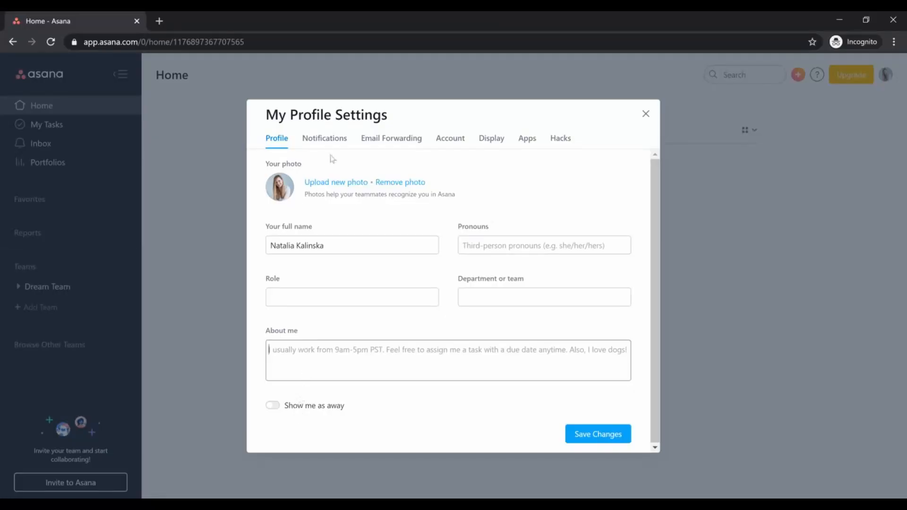
click(331, 148)
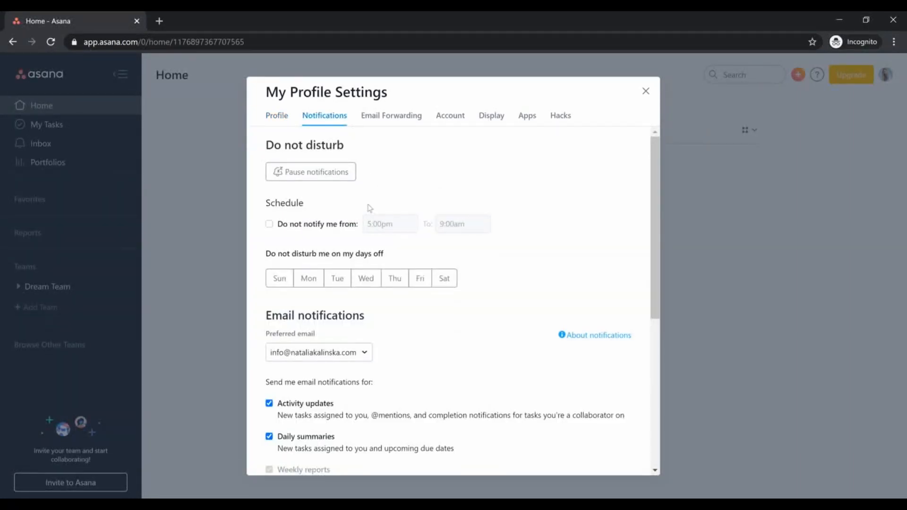
scroll(369, 208, down, 4)
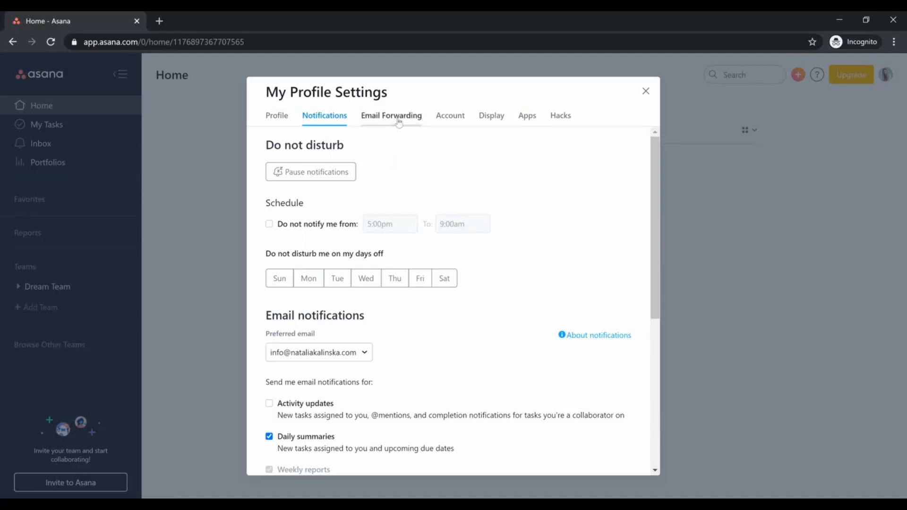
click(399, 119)
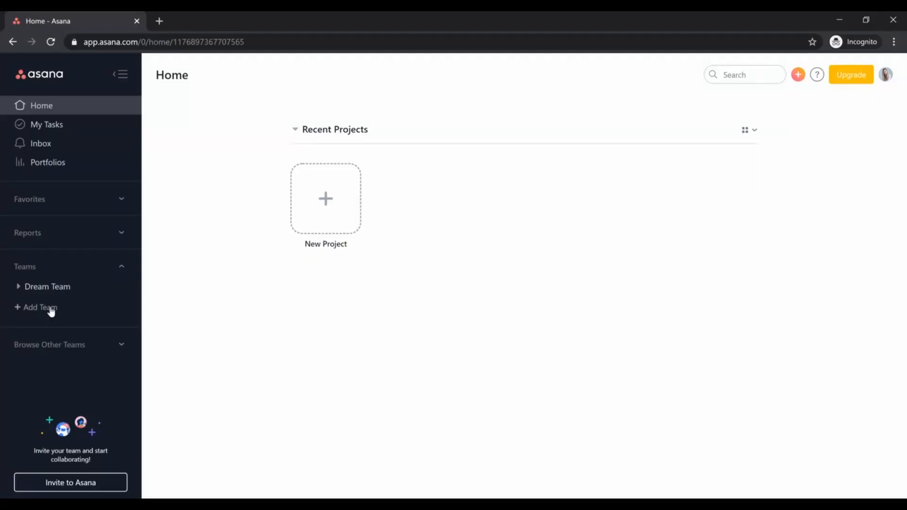
- Create a team named Marketing Team with two members and membership by request, and start a new project in it
click(51, 310)
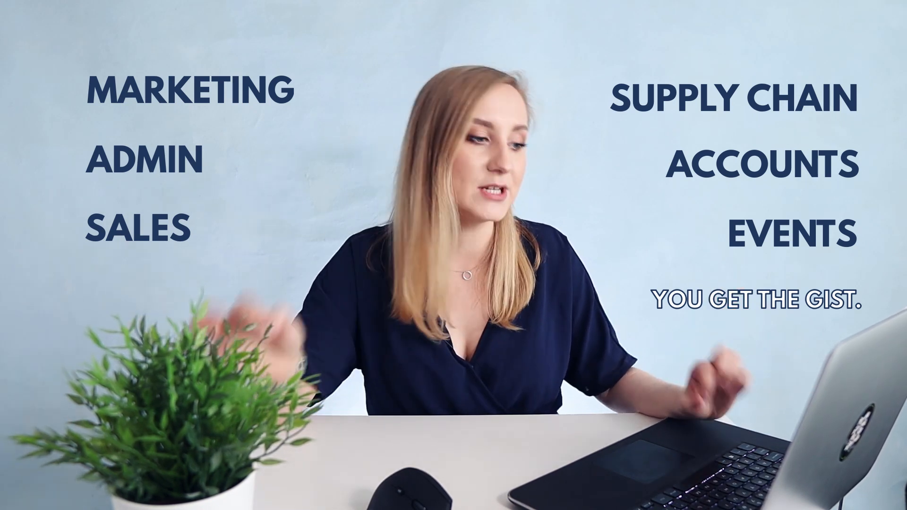
text(arketing Tea)
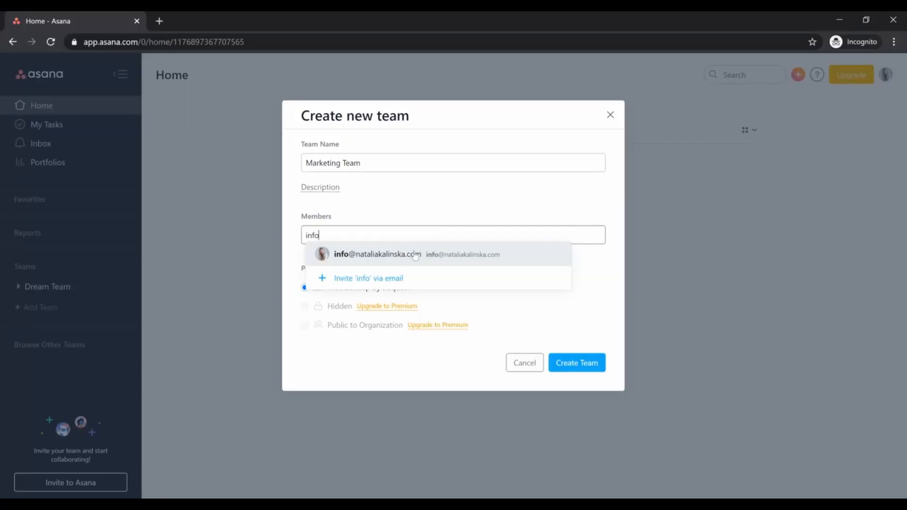
text(ma)
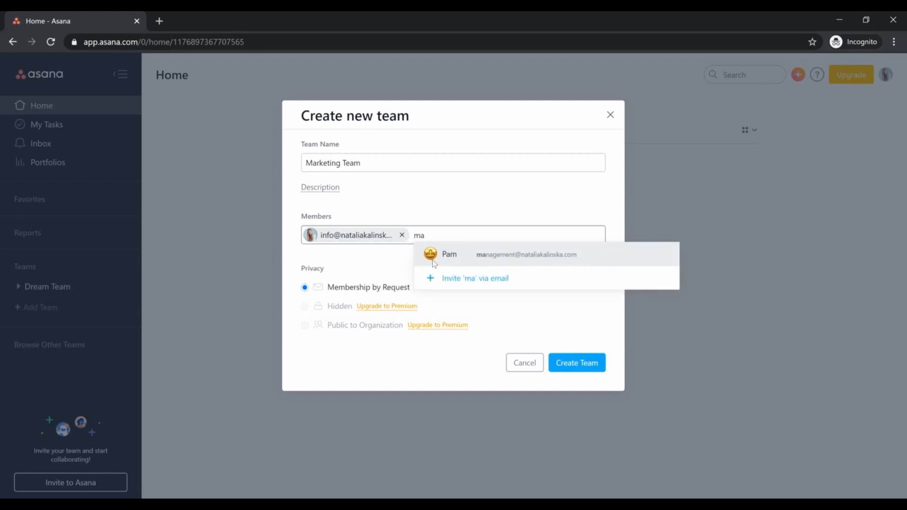
click(443, 255)
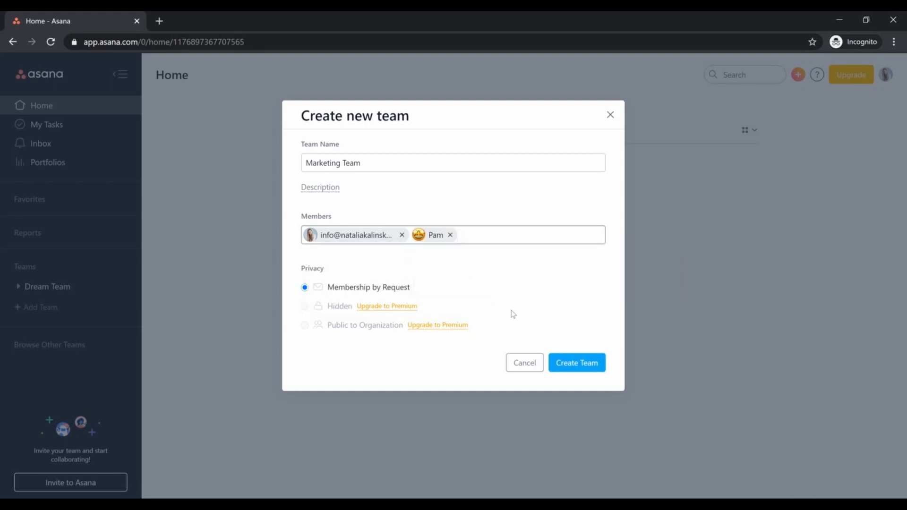
click(586, 367)
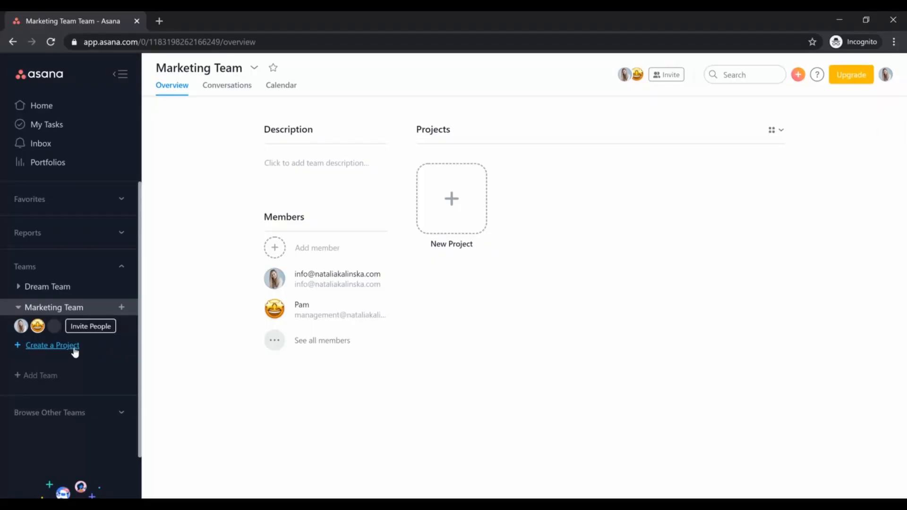
click(74, 346)
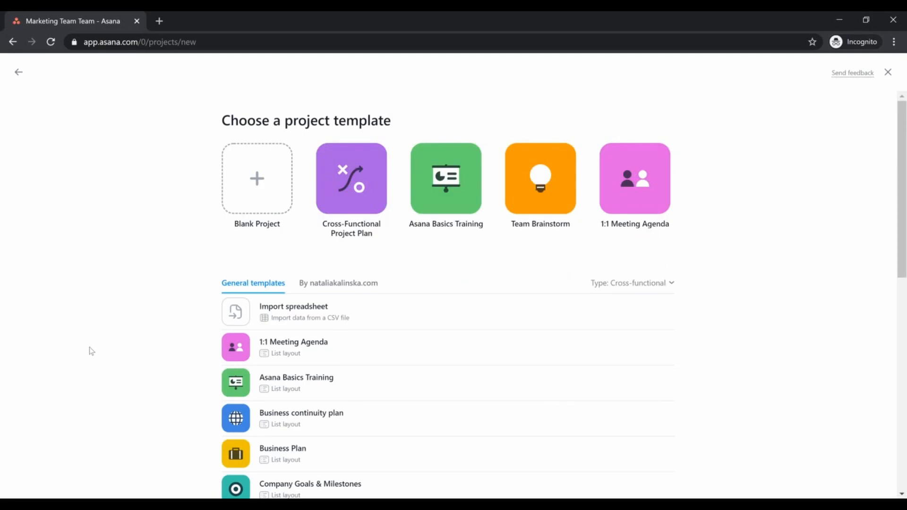
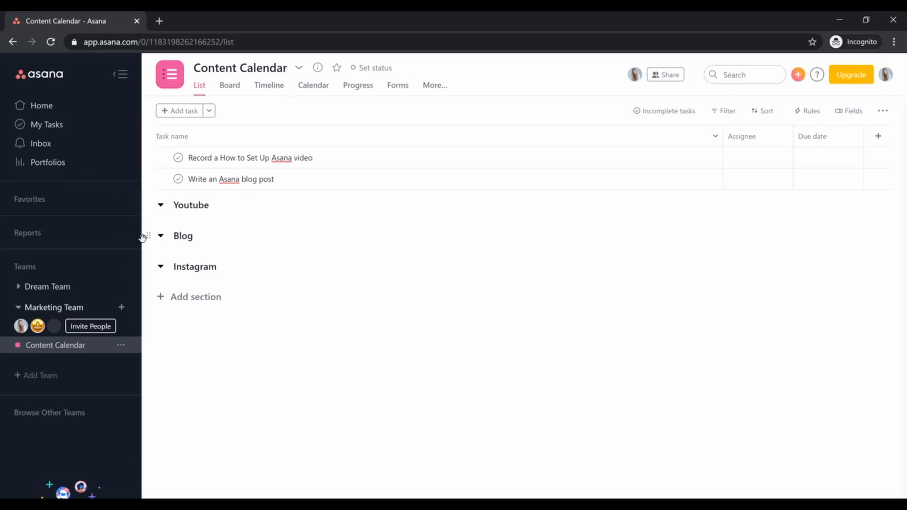
- Place the Instagram section above Blog and sort the Asana video task into Youtube and the blog post task into Blog
drag(152, 258, 147, 234)
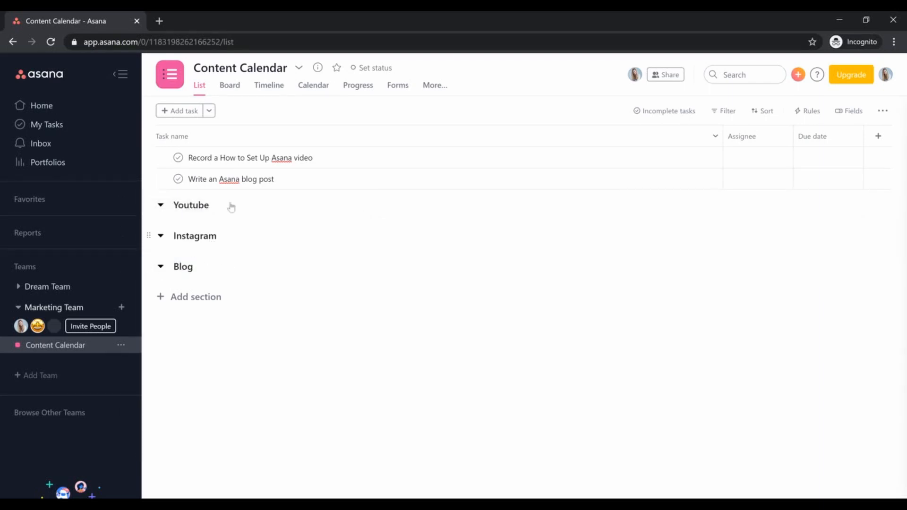
drag(144, 159, 189, 212)
click(149, 160)
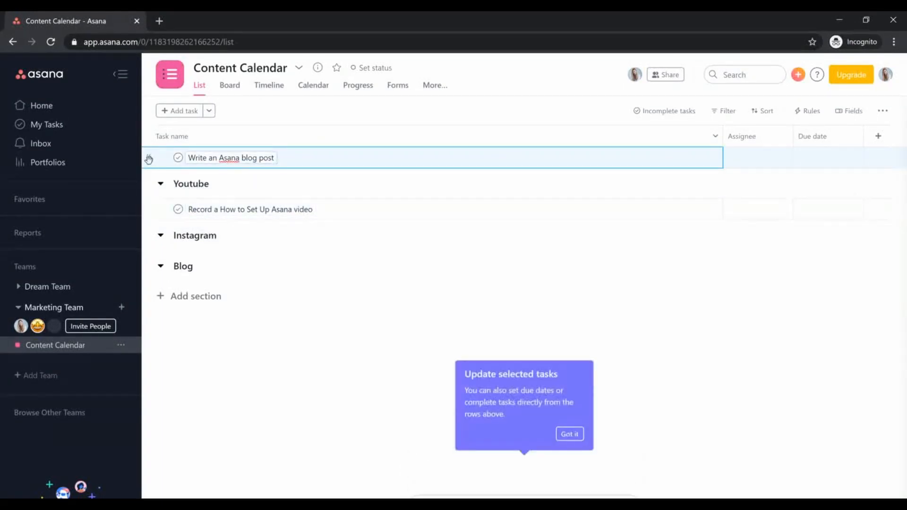
drag(148, 157, 166, 267)
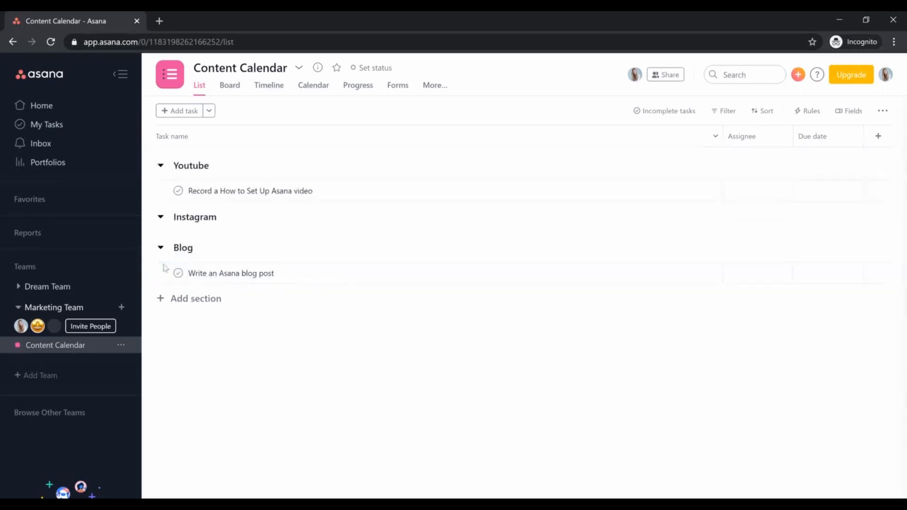
- Assign the "Record a How to Set Up Asana video" task to yourself and set its due date to July 14, 2020
click(347, 198)
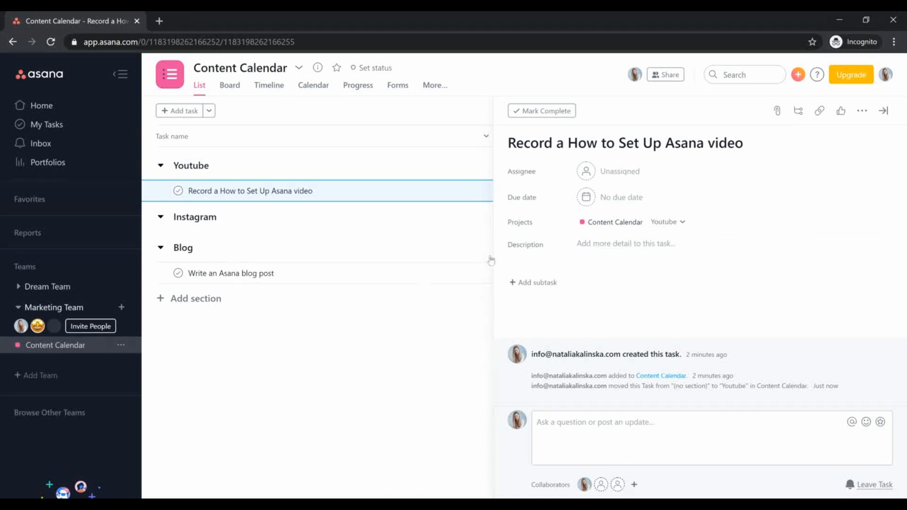
click(607, 171)
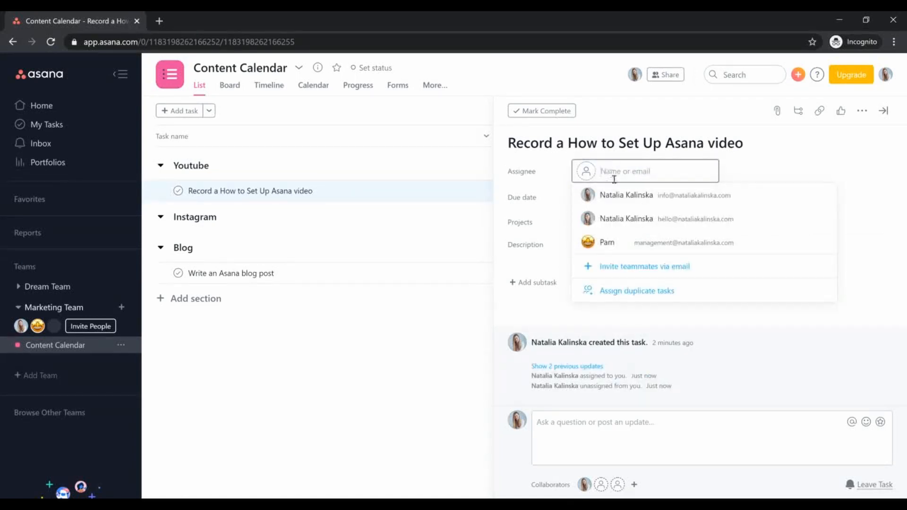
click(621, 198)
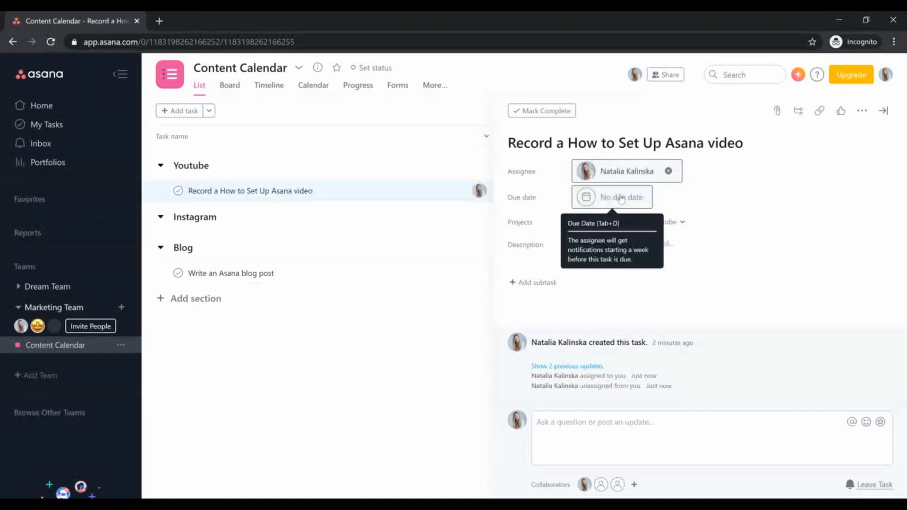
click(620, 198)
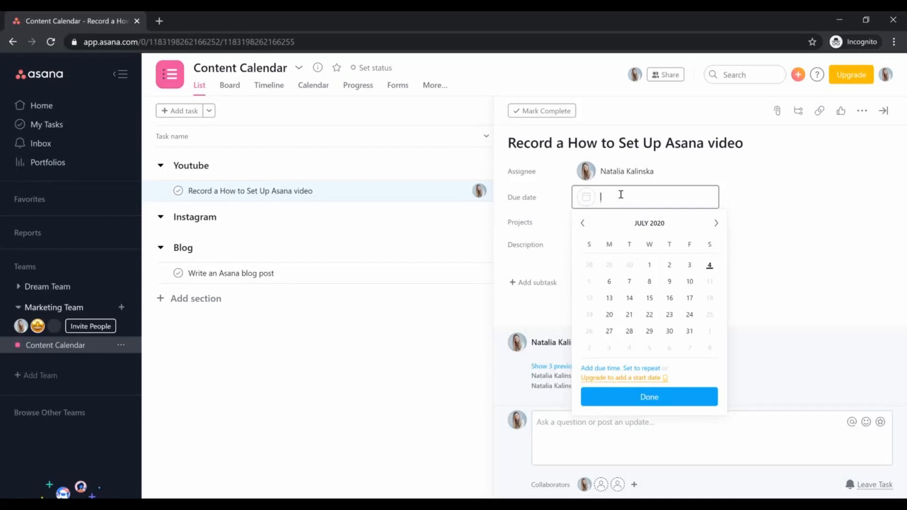
click(629, 297)
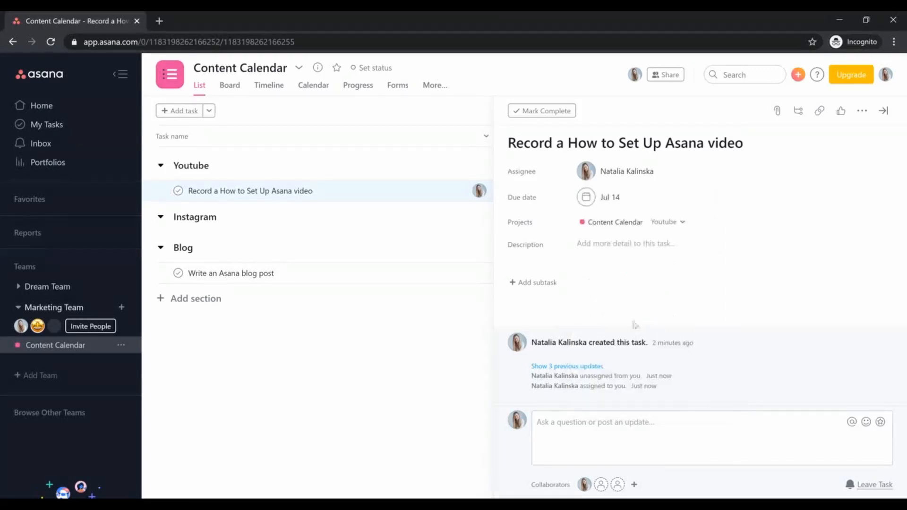
- Write the video task's description as "Outline:" followed by the dashed lines "point 1", "point 2" and "point 3"
click(610, 246)
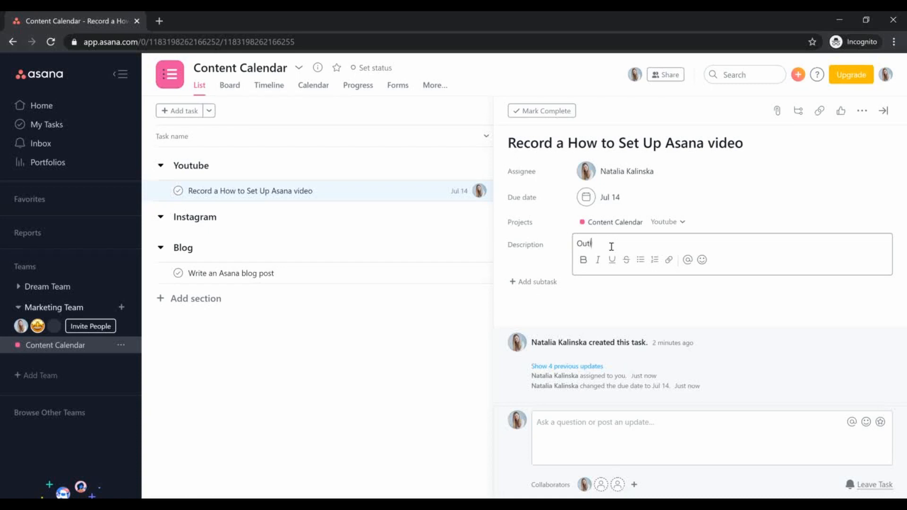
text(Outline:)
key(Return)
text(-)
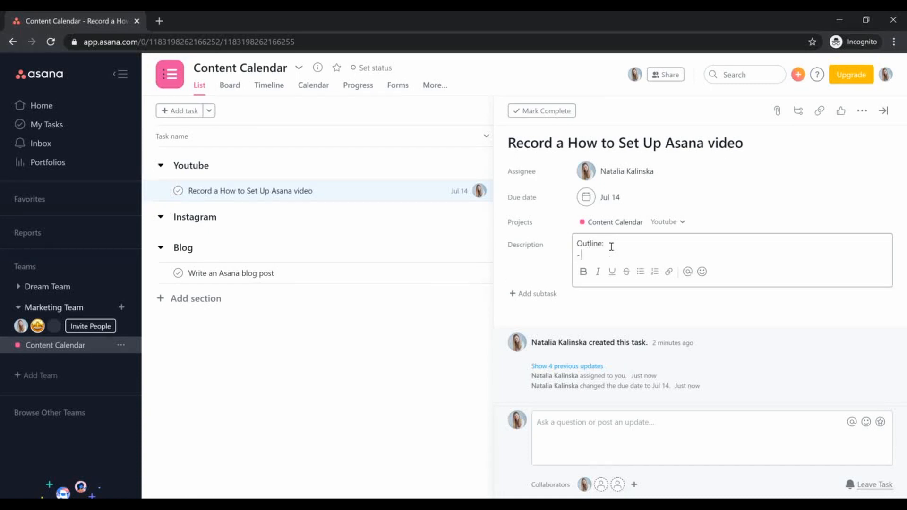
key(Return)
text(0)
key(BackSpace)
key(BackSpace)
text(point 1)
key(Return)
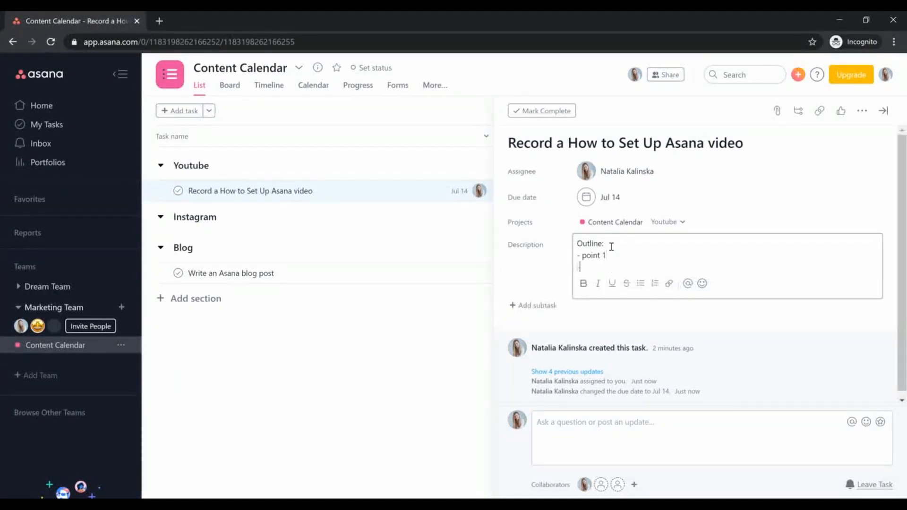
text(- point 2)
key(Return)
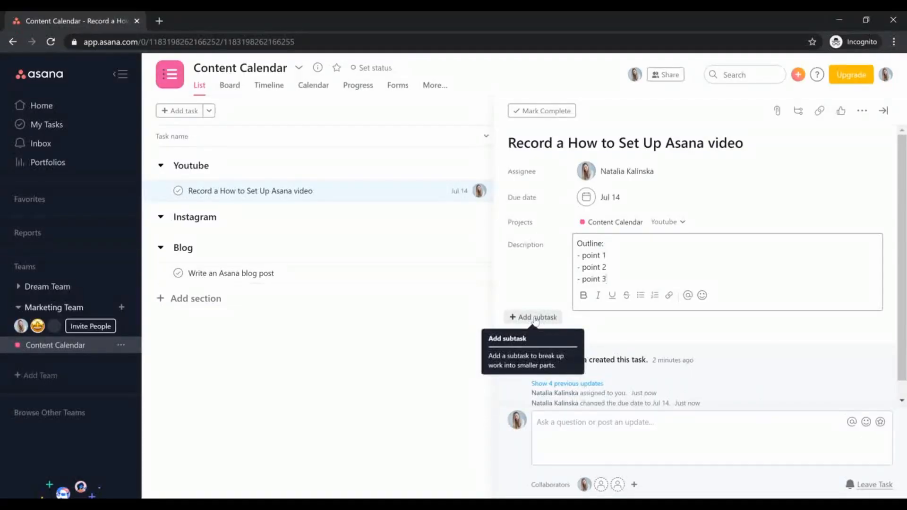
- Add the subtasks "Write an outline for the video", "Review the outline", "Write a script" and "Record a video" to the video task
click(534, 317)
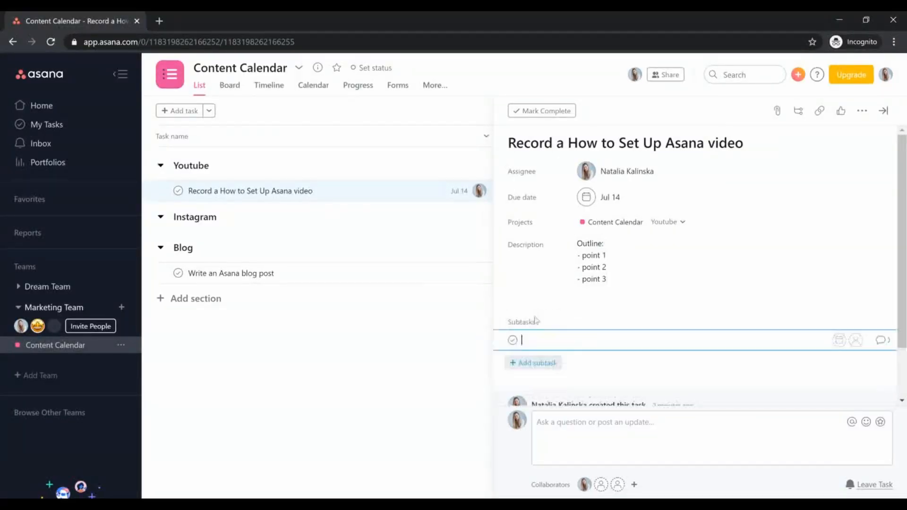
scroll(572, 282, down, 1)
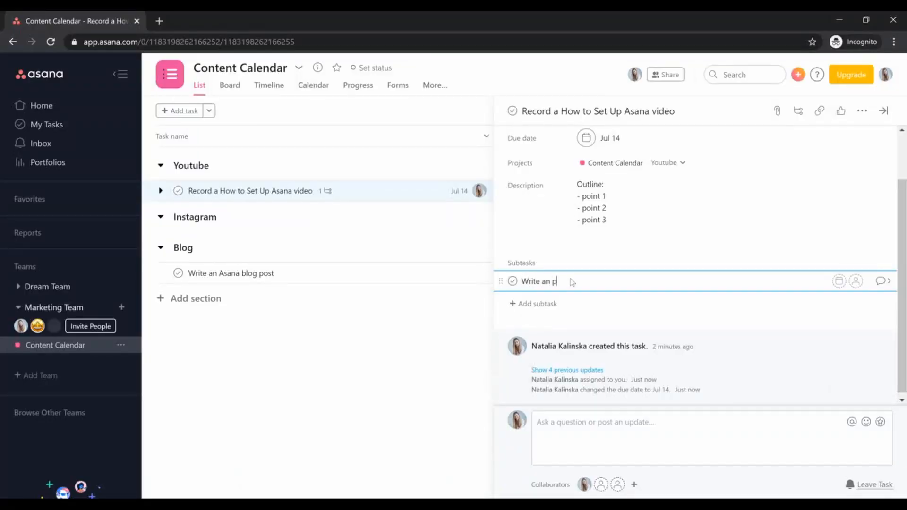
text(utline for the video)
key(Return)
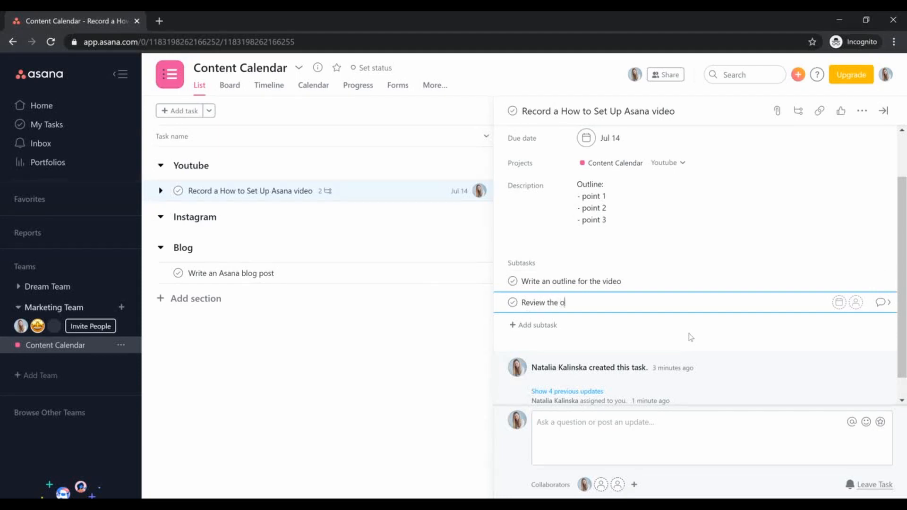
key(Return)
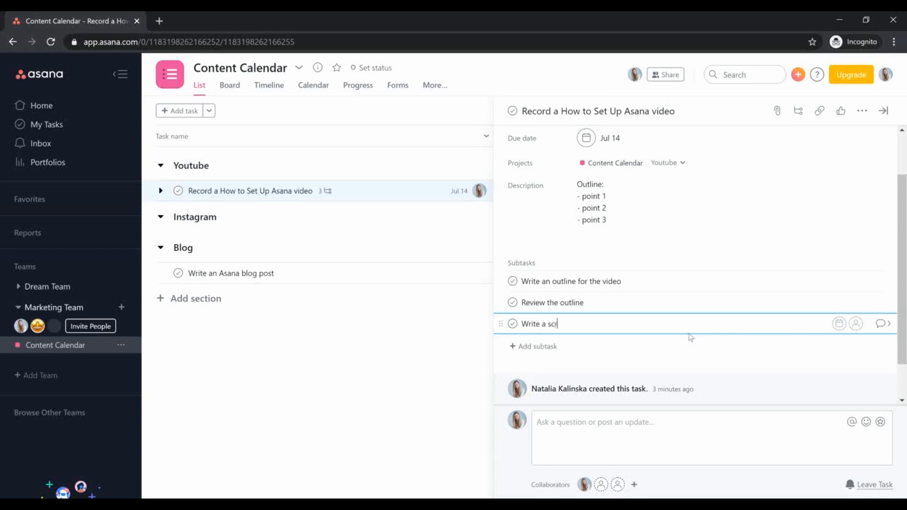
key(Return)
text(Record a video)
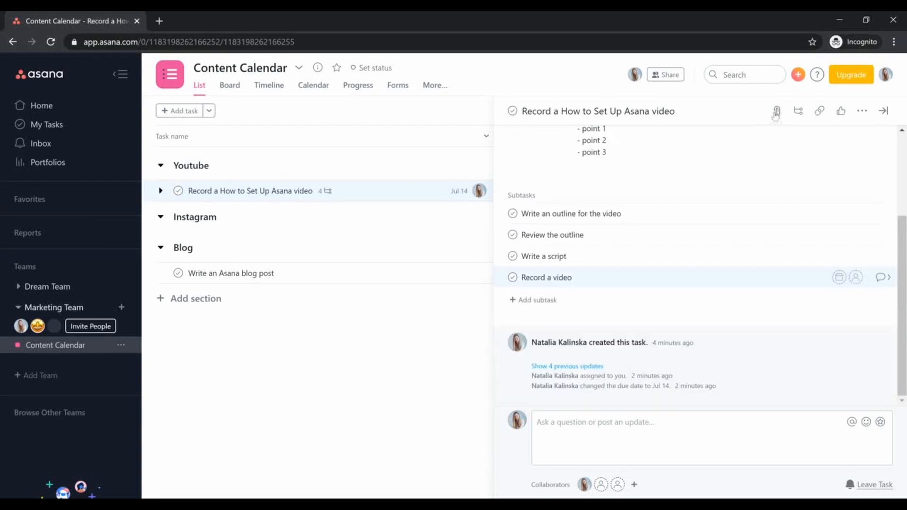
- Examine the file sources available for attaching a file to the video task
click(776, 112)
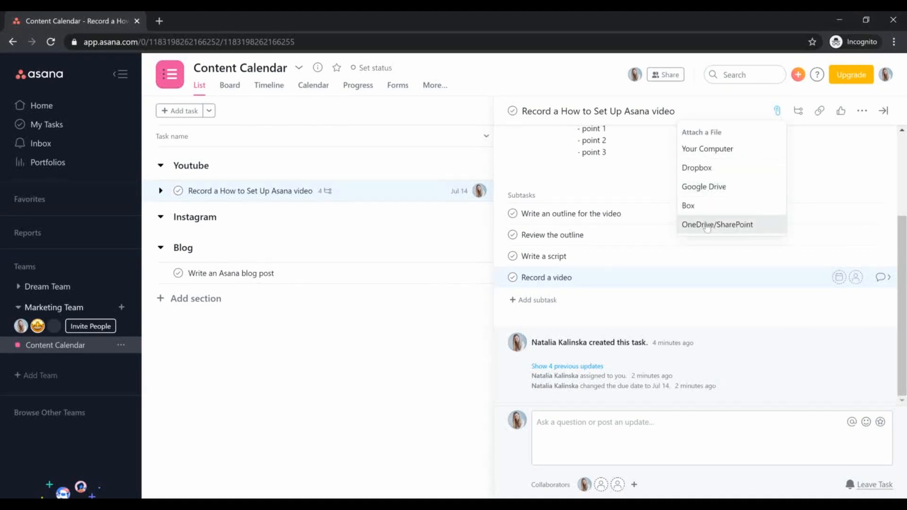
click(712, 149)
scroll(755, 236, up, 2)
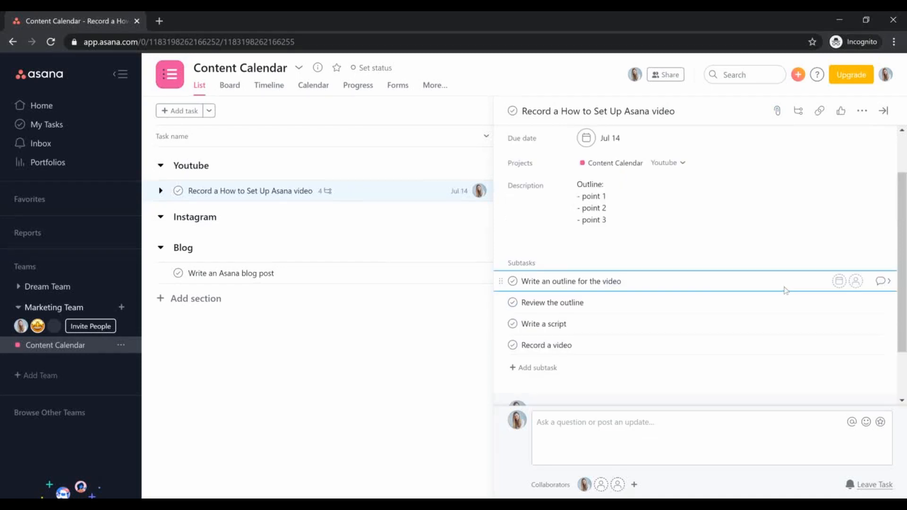
- Set the "Write an outline for the video" subtask's due date to July 6, 2020 and assign it to yourself
click(880, 282)
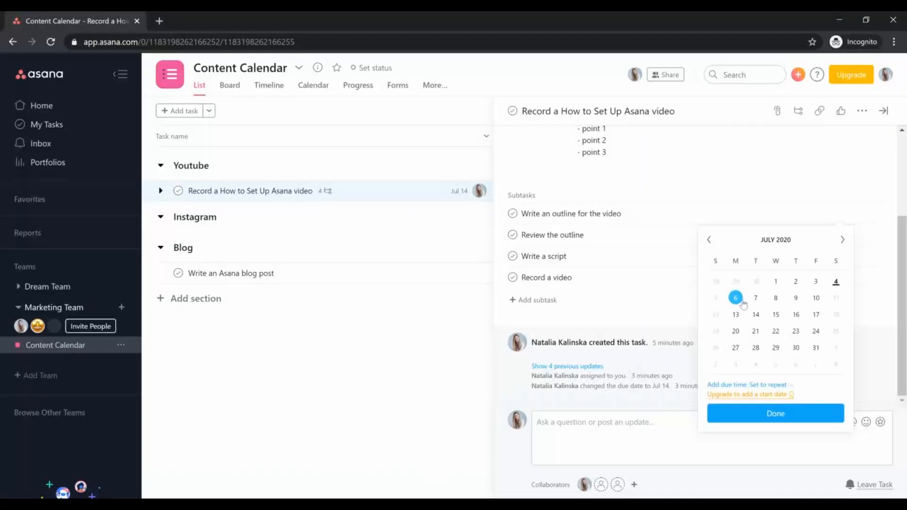
click(776, 413)
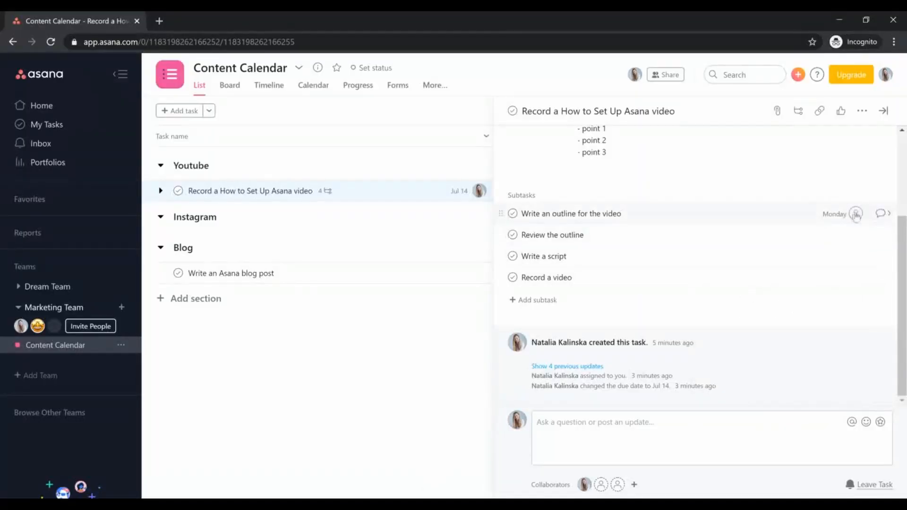
click(855, 214)
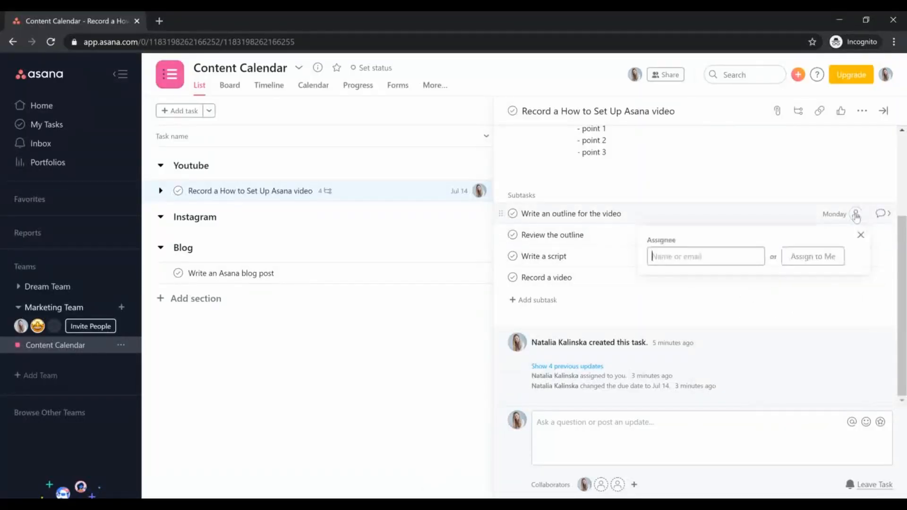
click(829, 263)
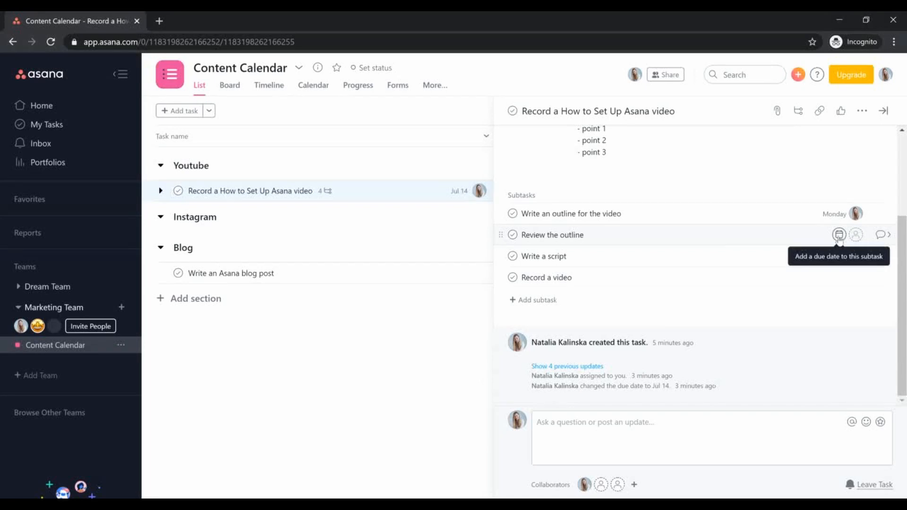
- Set the "Review the outline" subtask's due date to July 7, 2020 and assign it to the teammate with the emoji avatar
click(839, 234)
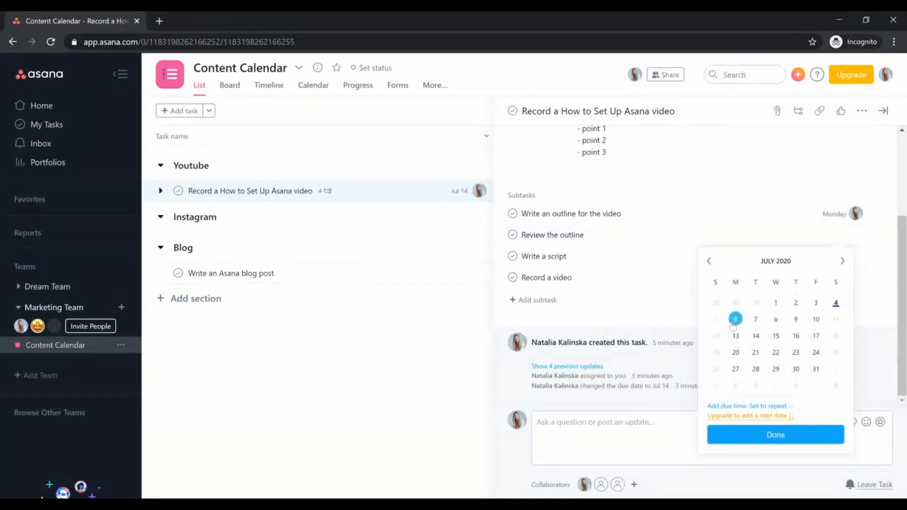
click(749, 321)
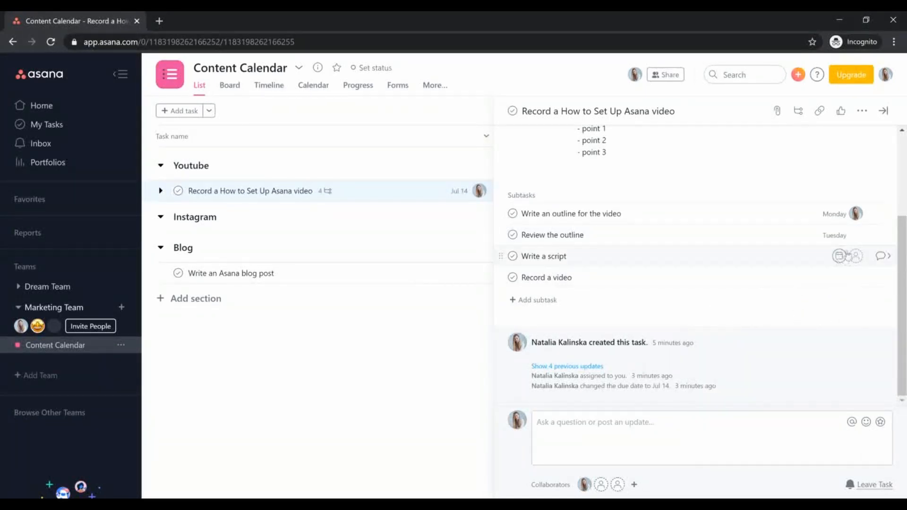
click(856, 236)
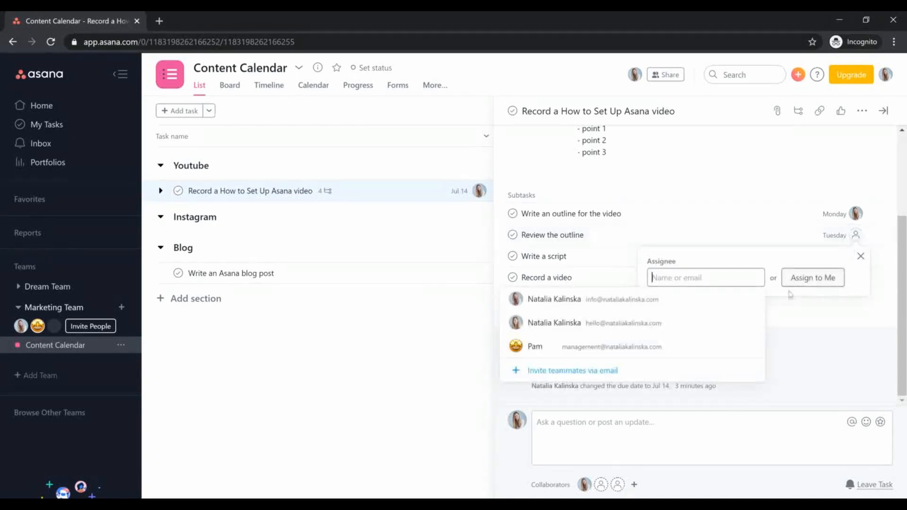
click(688, 345)
- Set the "Write a script" subtask's due date to July 8, 2020 and assign it to yourself
click(835, 256)
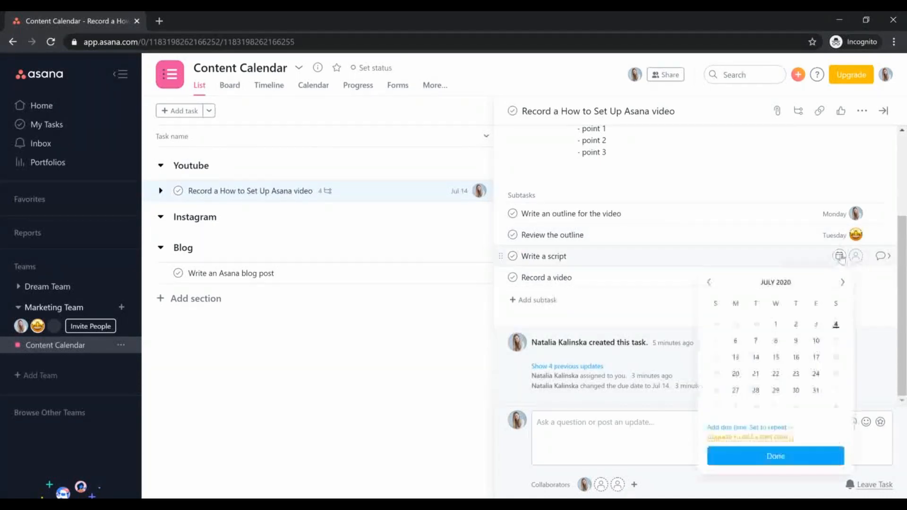
click(777, 342)
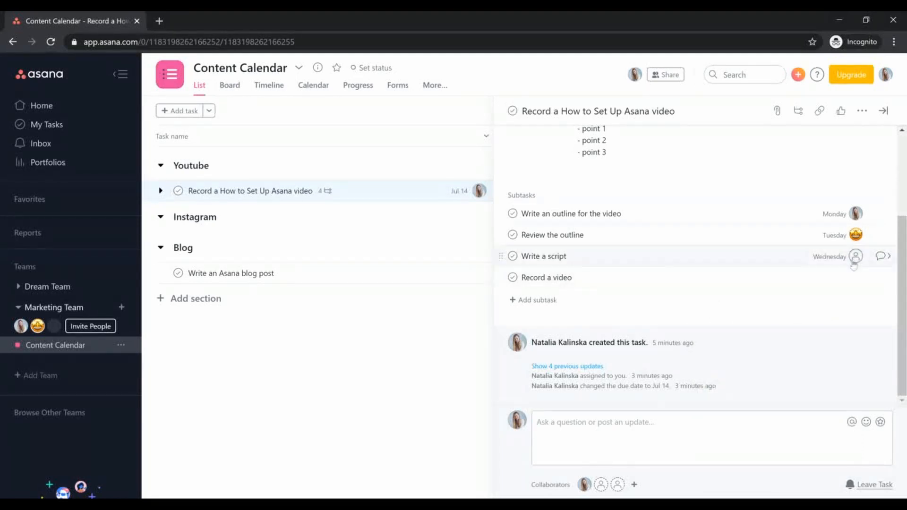
click(856, 257)
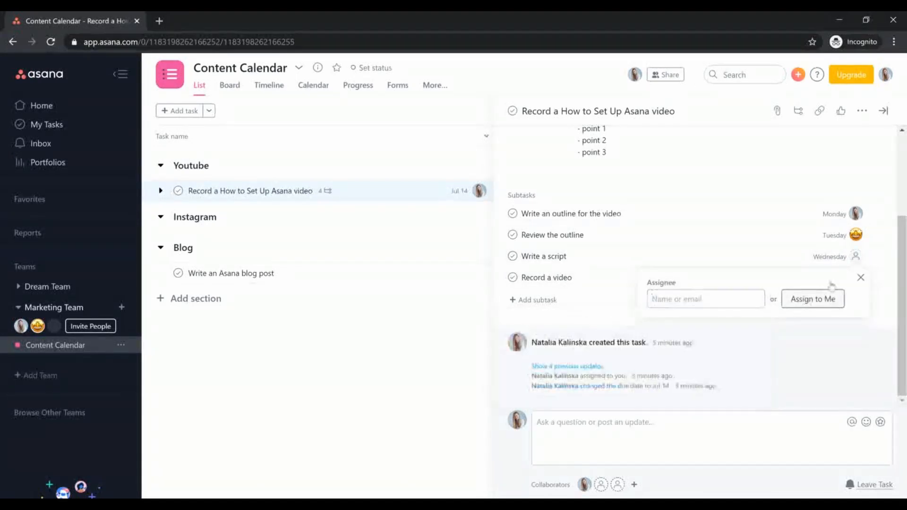
click(808, 299)
- Set the "Record a video" subtask's due date to July 9, 2020 and assign it to yourself
click(835, 280)
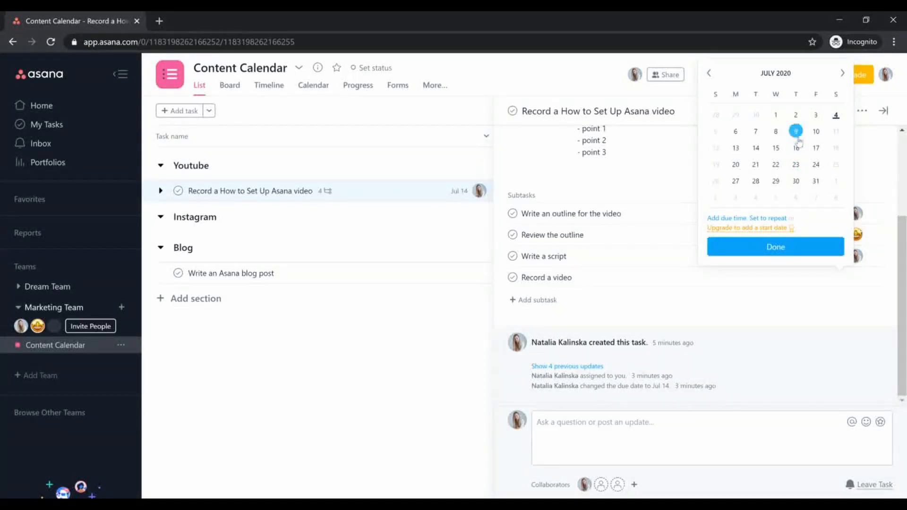
click(797, 137)
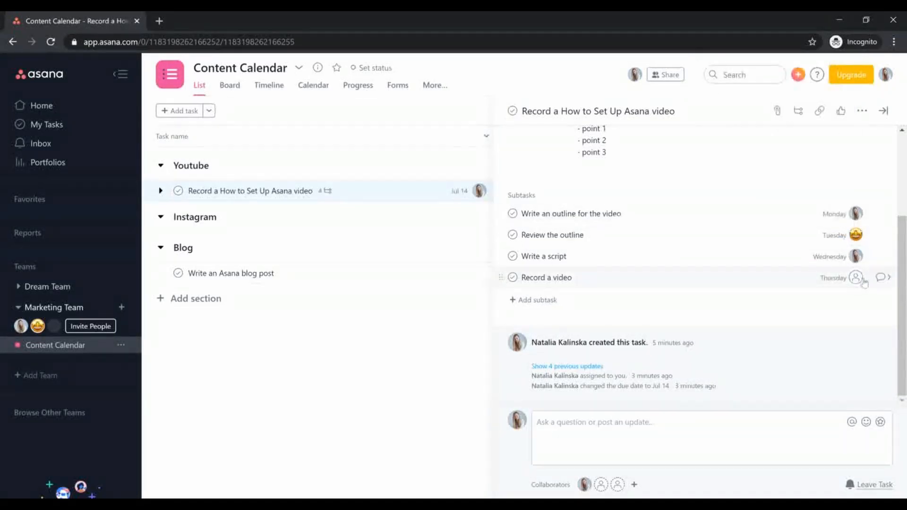
click(862, 281)
click(856, 279)
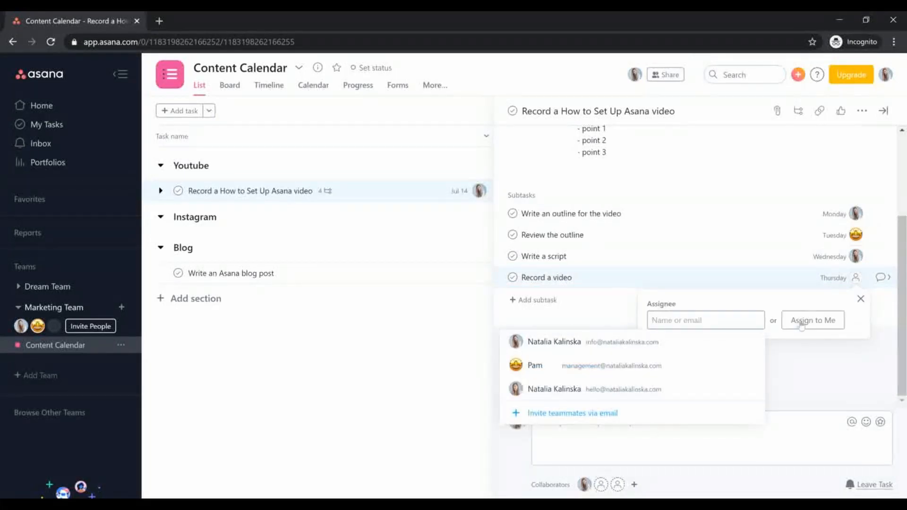
click(694, 349)
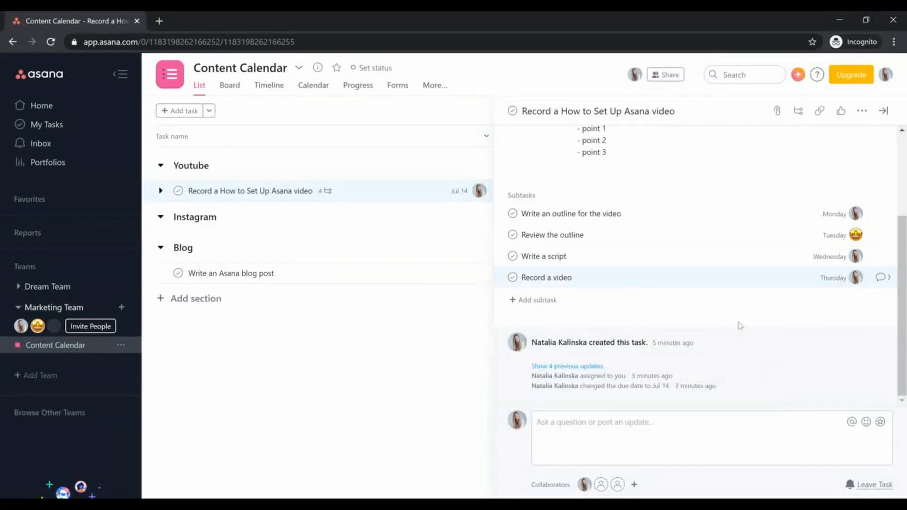
scroll(745, 323, up, 2)
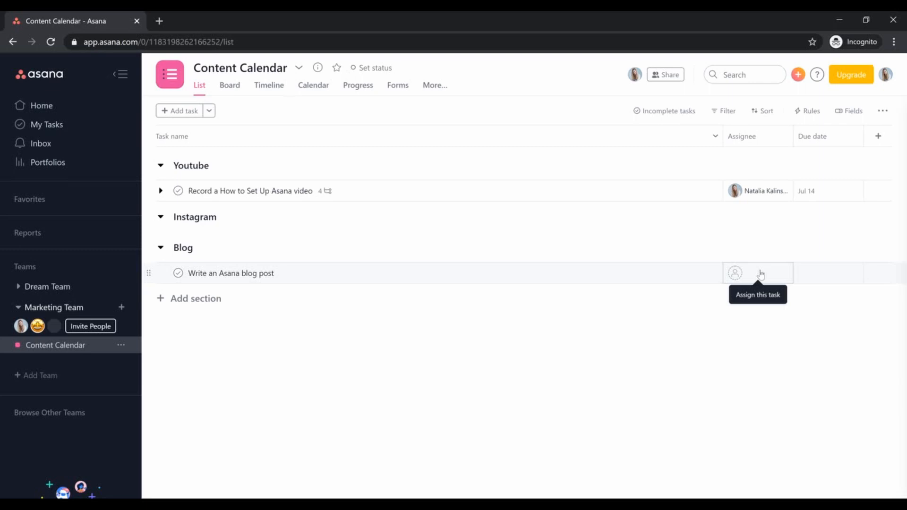
- Assign the "Write an Asana blog post" task to yourself and set its due date to July 13, 2020
click(760, 274)
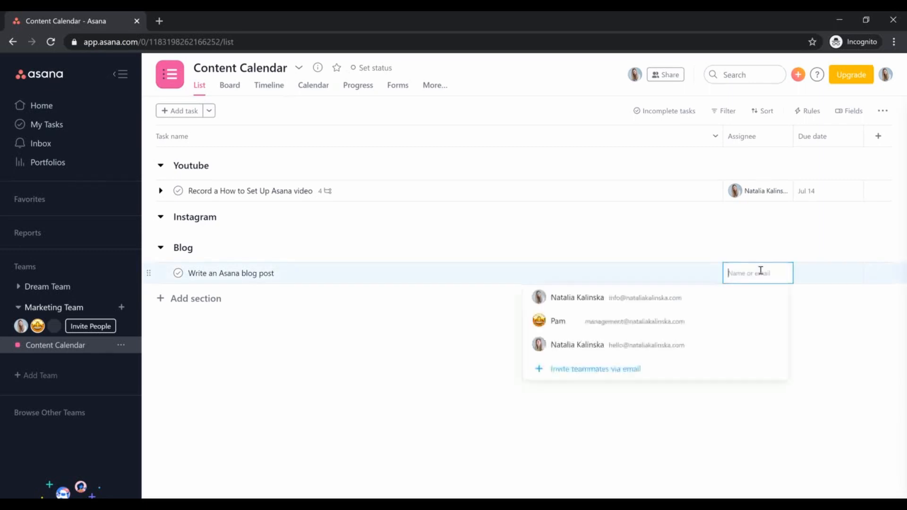
click(744, 298)
click(813, 272)
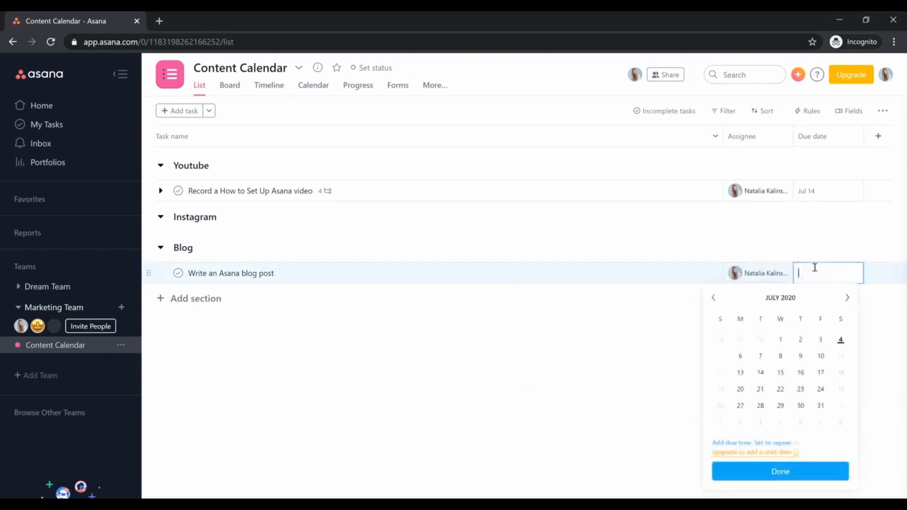
click(740, 372)
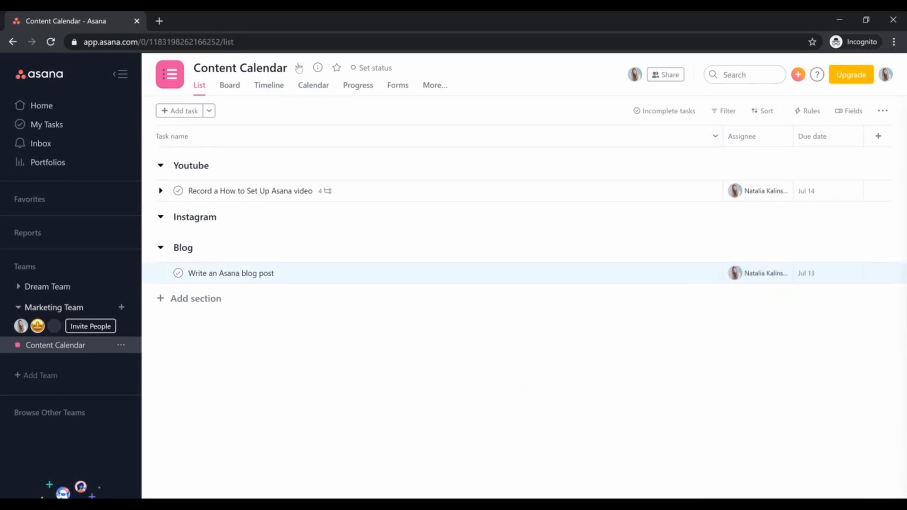
- Change the Content Calendar project's icon to the calendar symbol for everyone
click(299, 69)
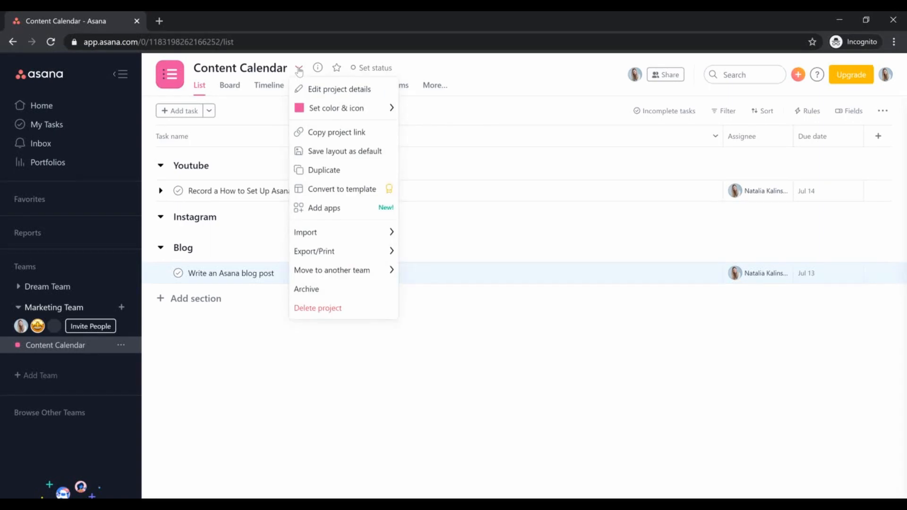
mouse_move(326, 113)
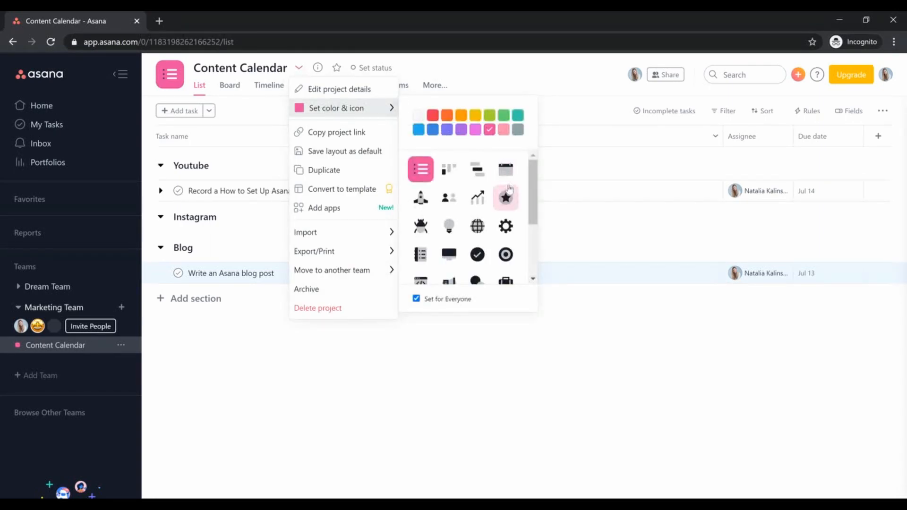
click(506, 169)
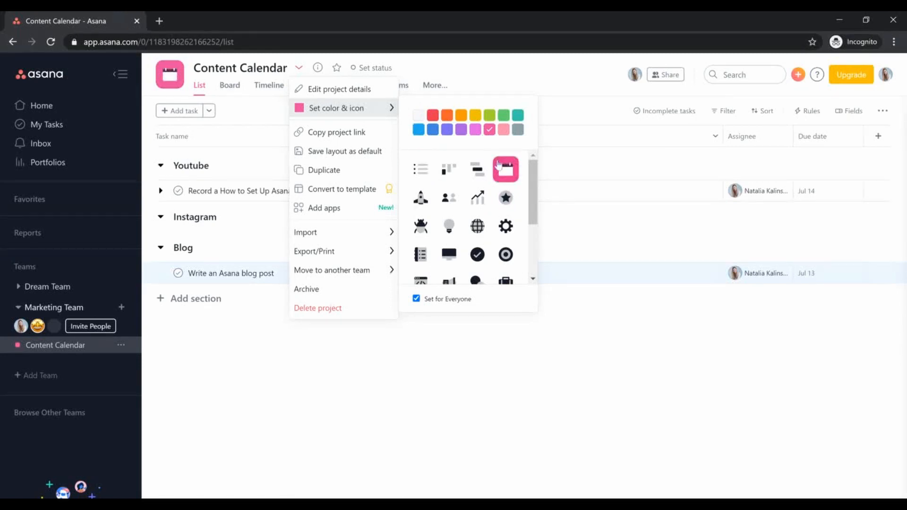
scroll(511, 171, down, 3)
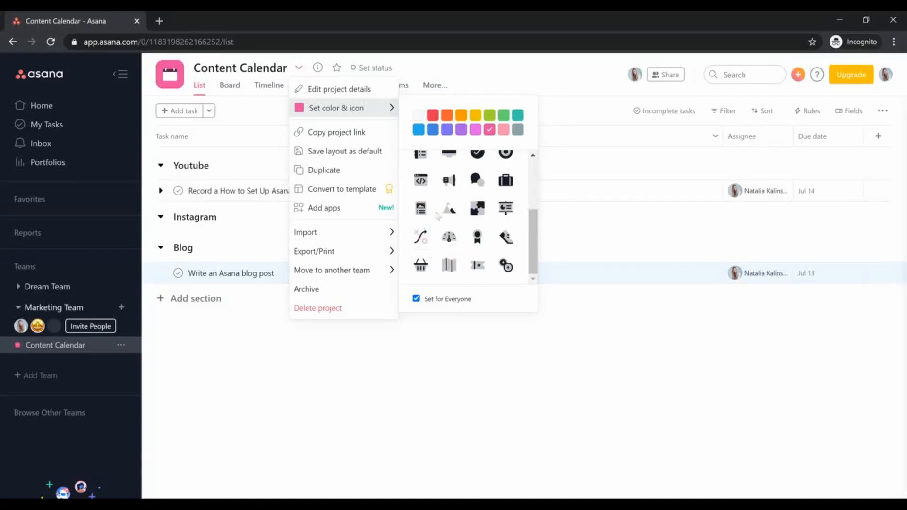
scroll(455, 206, up, 3)
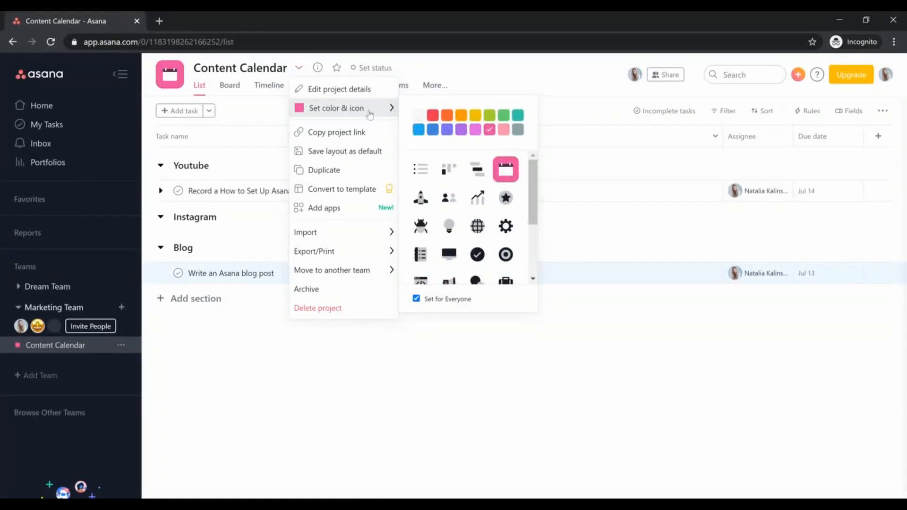
click(258, 374)
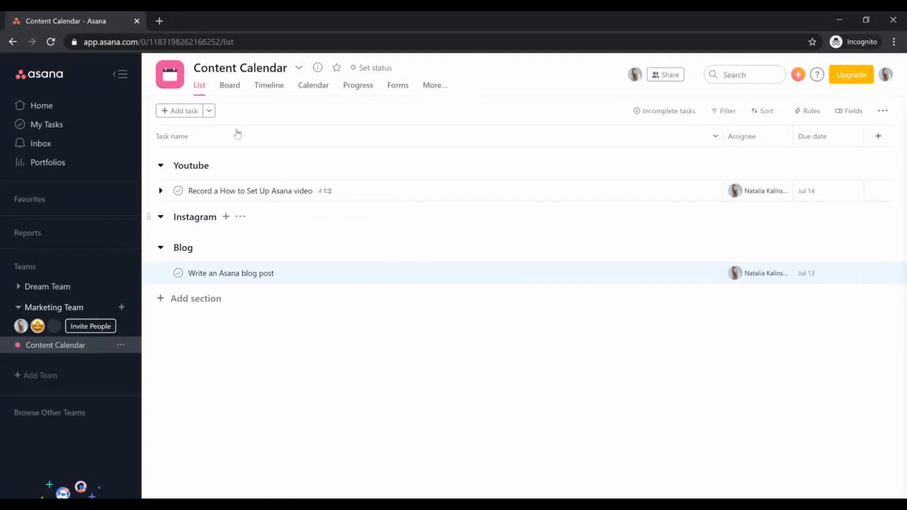
- Examine how the Content Calendar tasks are laid out in the Board, Timeline and Calendar views, including the mid-July dates
click(230, 93)
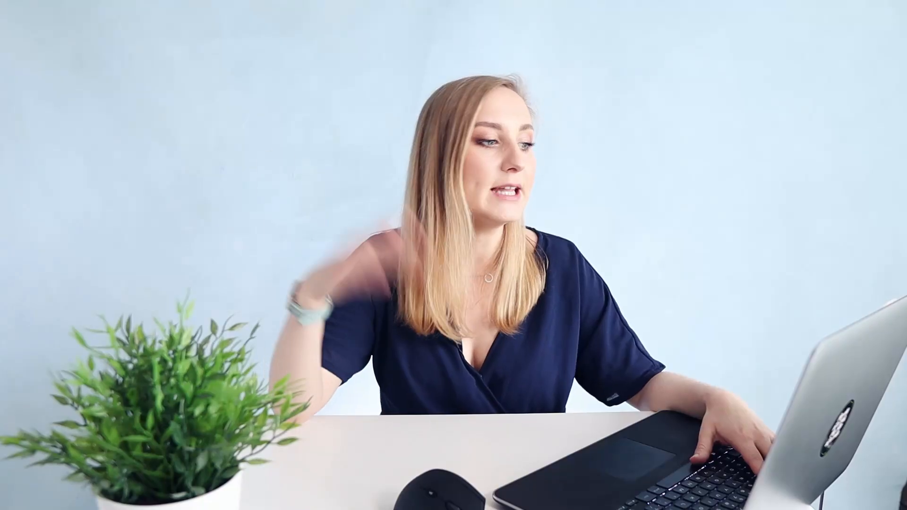
click(320, 90)
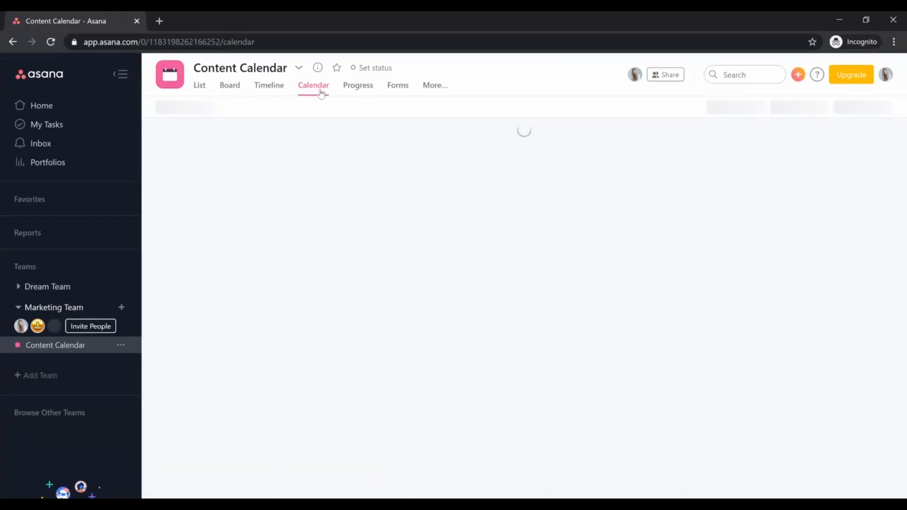
click(269, 85)
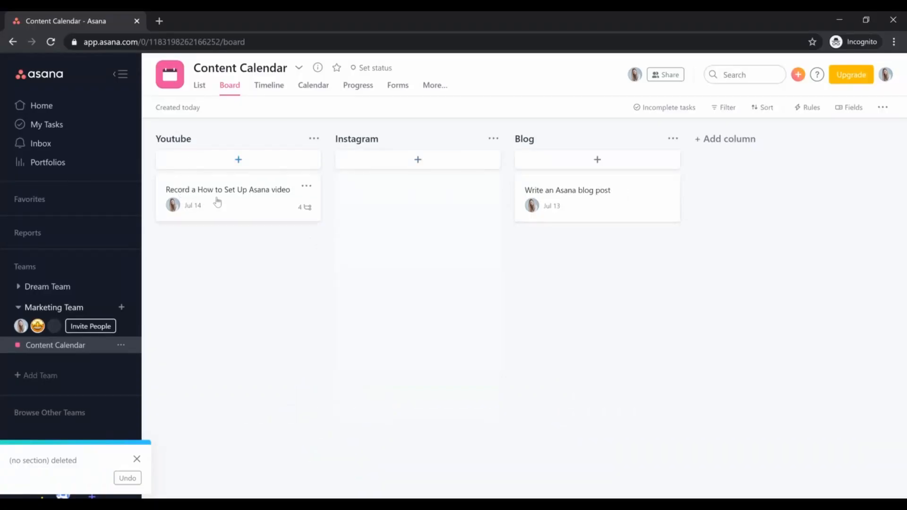
mouse_move(217, 198)
mouse_down()
mouse_move(368, 202)
mouse_move(275, 192)
mouse_move(253, 223)
mouse_move(227, 209)
mouse_up()
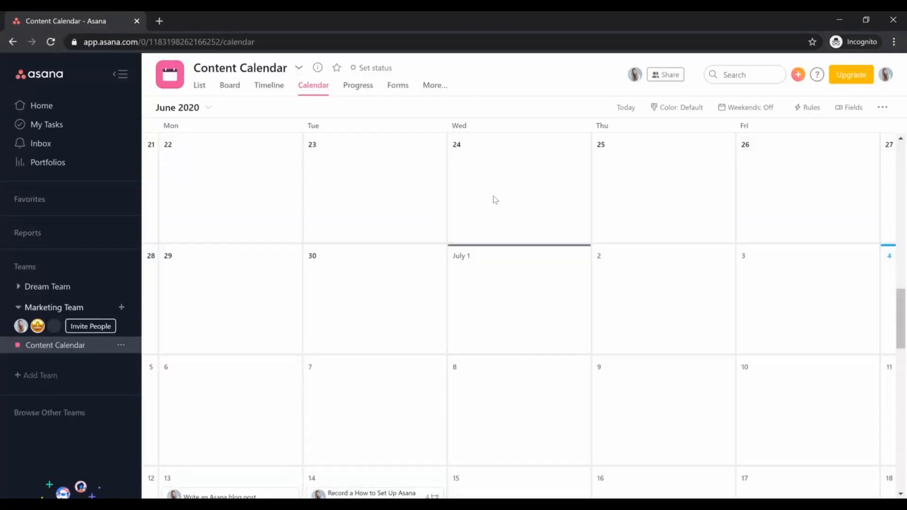
scroll(495, 199, down, 4)
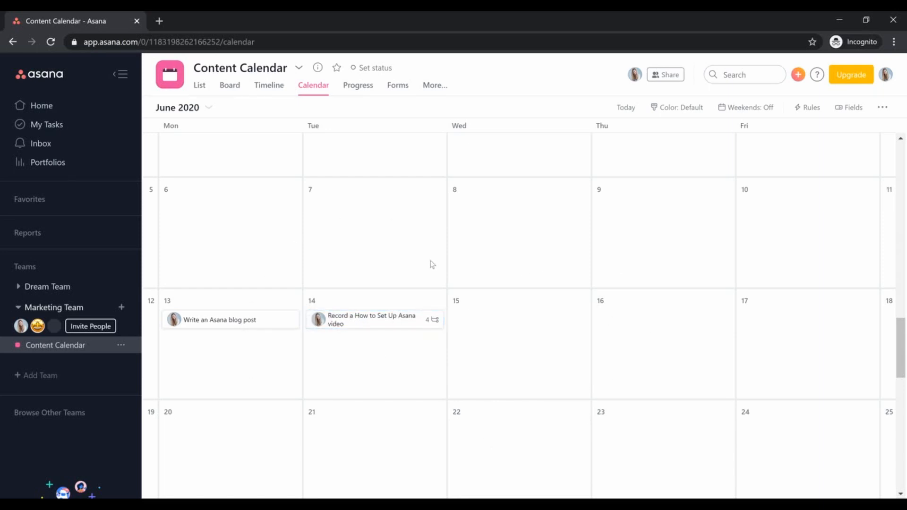
- Create a project status update titled "Content planning done for this week" and set its status to On Track
click(370, 91)
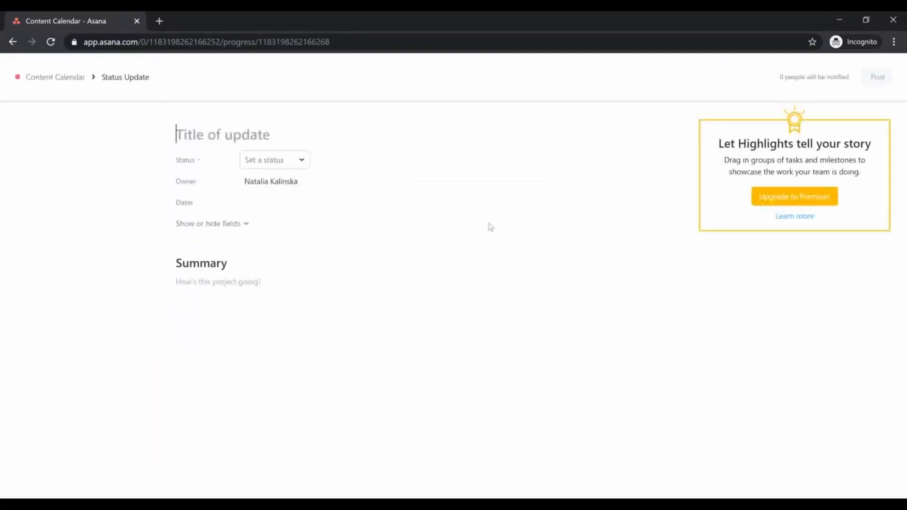
text(C)
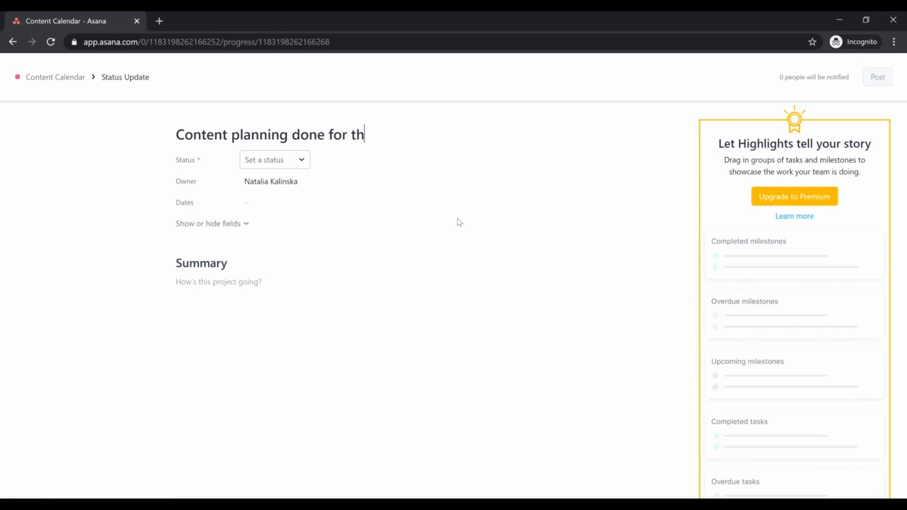
click(242, 163)
click(260, 199)
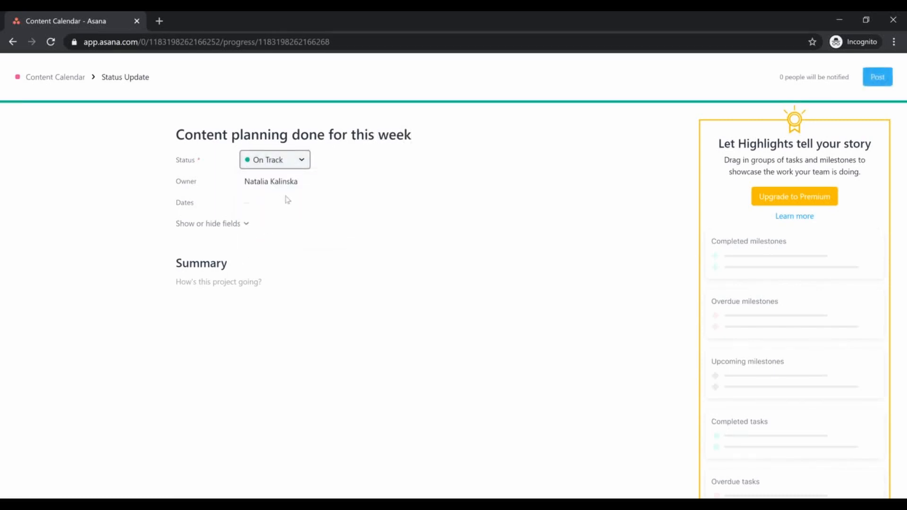
- Post the status summary "The session went well, we have more content in the pipeline. Please read comments for any graphics that need to be created asap. Thanks!"
click(331, 260)
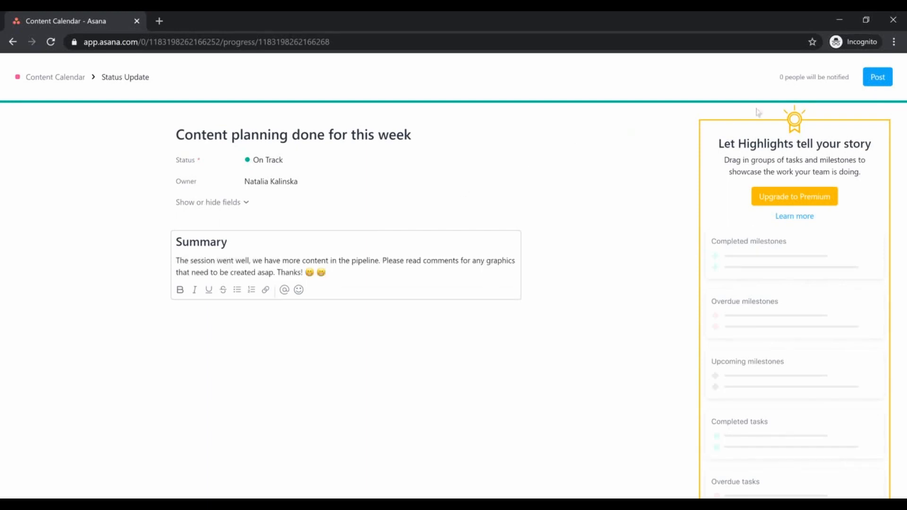
click(886, 86)
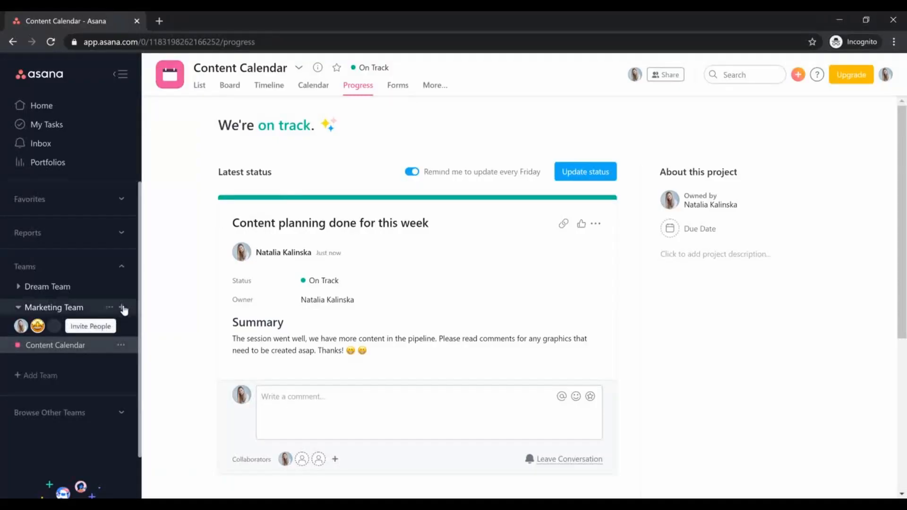
- Create a blank project named "Ideas Board" in the Marketing Team, with Board as default view and public to the team
click(121, 308)
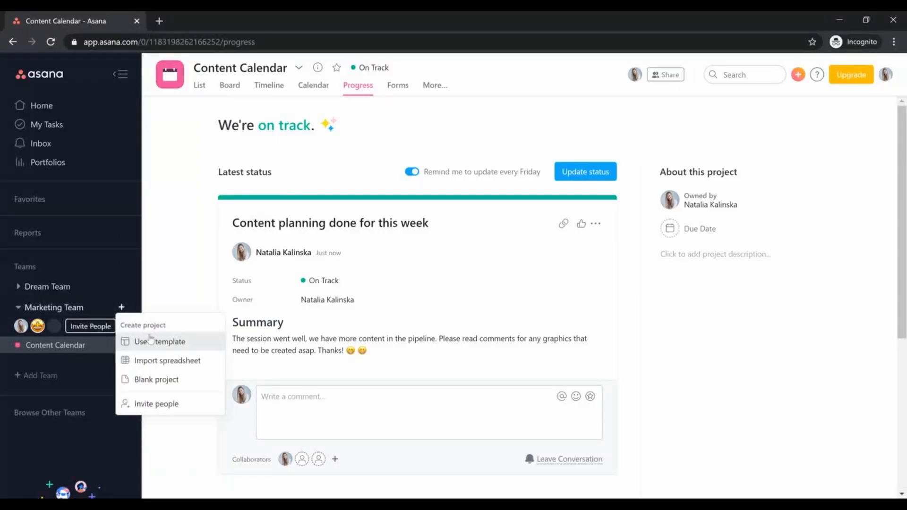
click(168, 381)
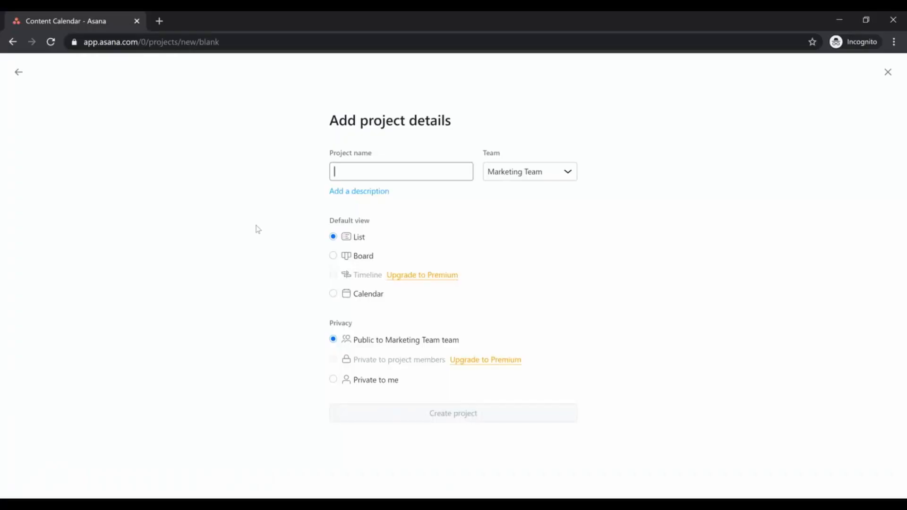
text(Ideas Board)
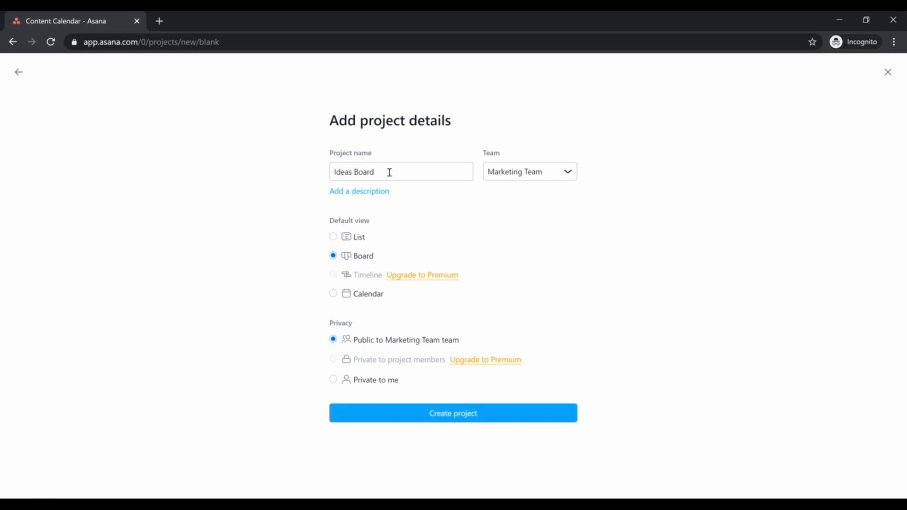
click(403, 413)
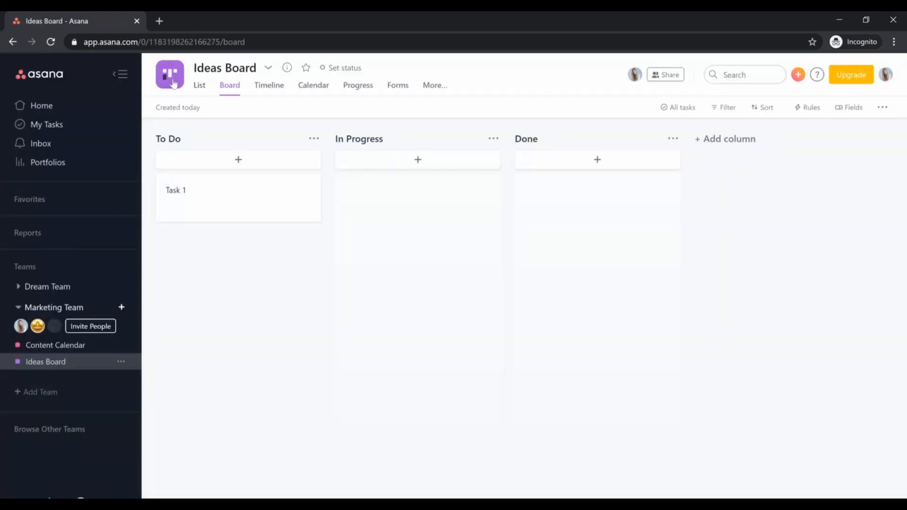
- Change the Ideas Board project's icon to the star and its color to blue for everyone
click(268, 69)
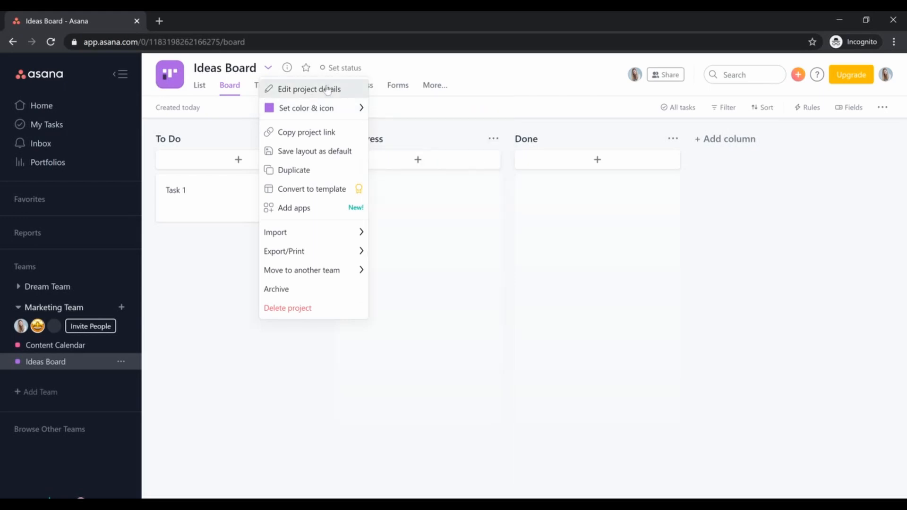
mouse_move(326, 108)
scroll(476, 184, up, 1)
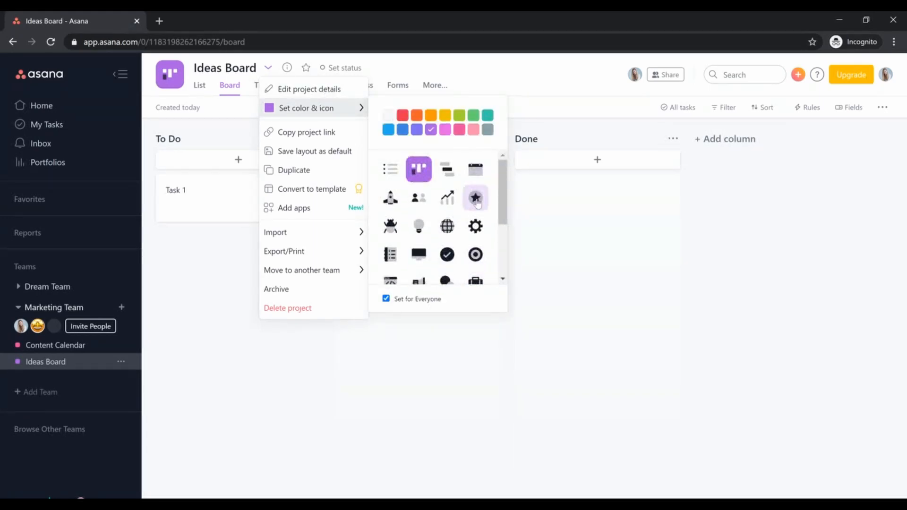
click(475, 199)
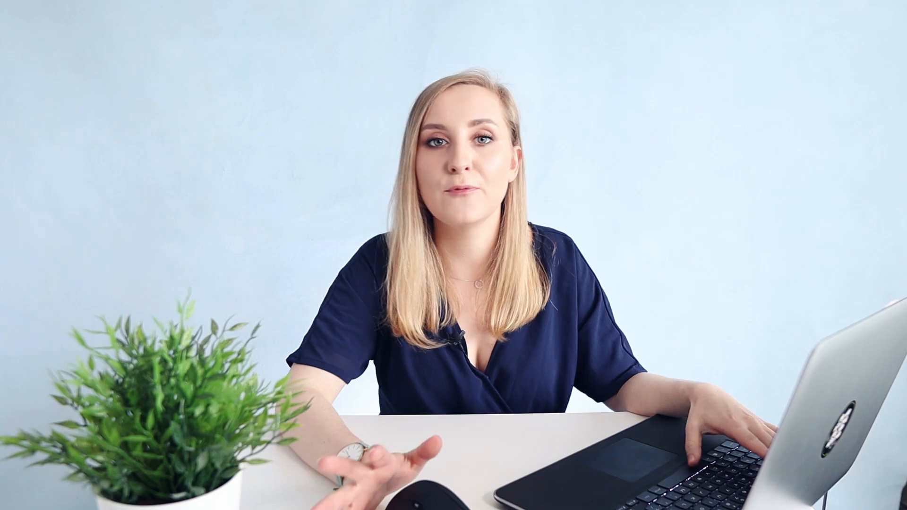
- Rename the To Do, In Progress and Done columns as "Post Ideas", "Business Ideas" and "To Research"
click(174, 136)
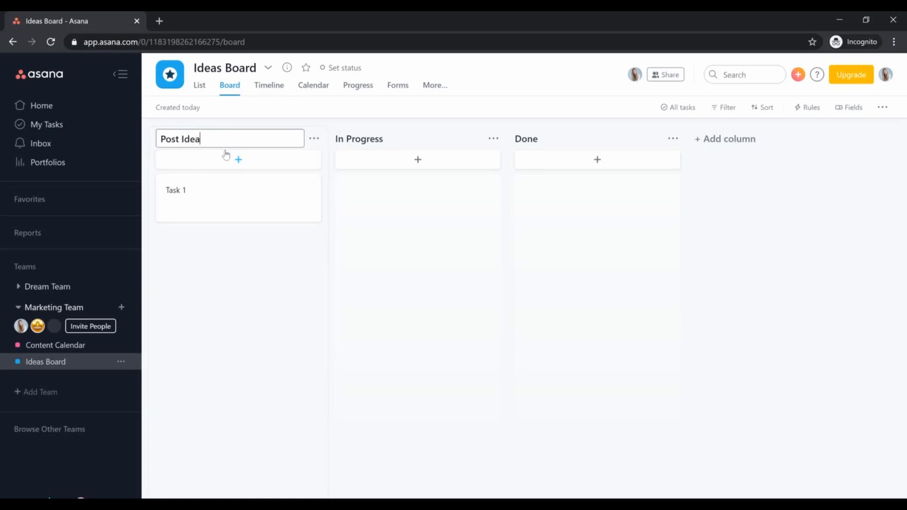
click(344, 138)
text(Rusi)
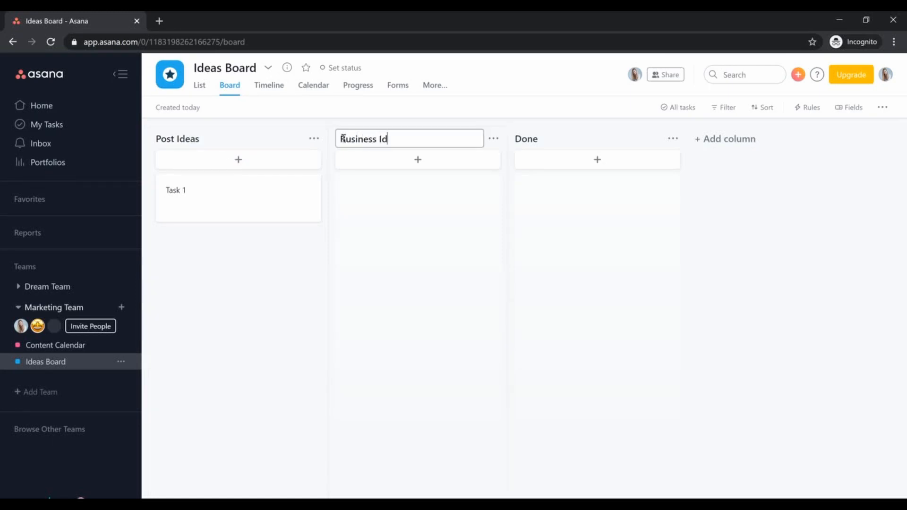
click(535, 140)
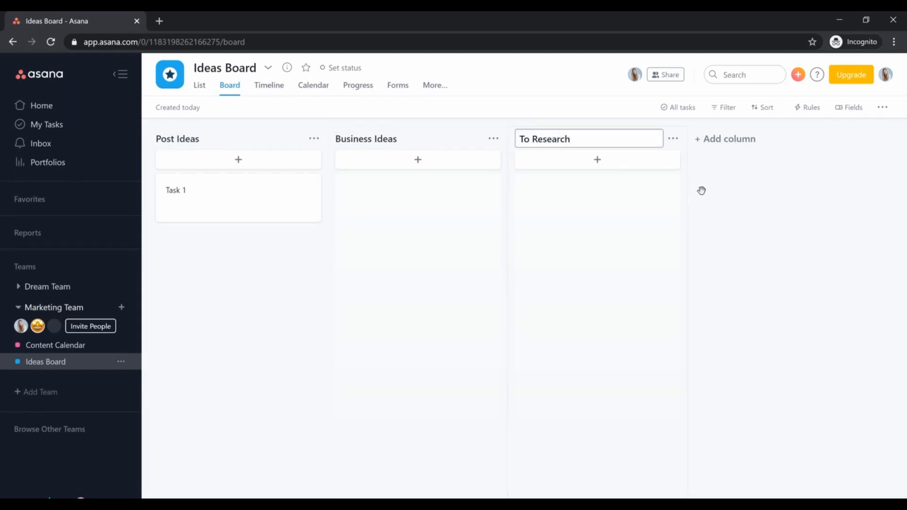
key(ctrl+a)
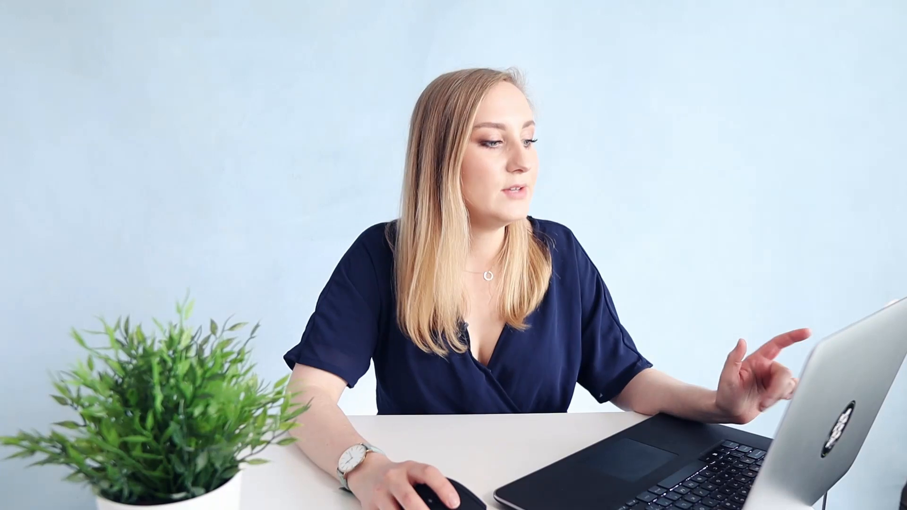